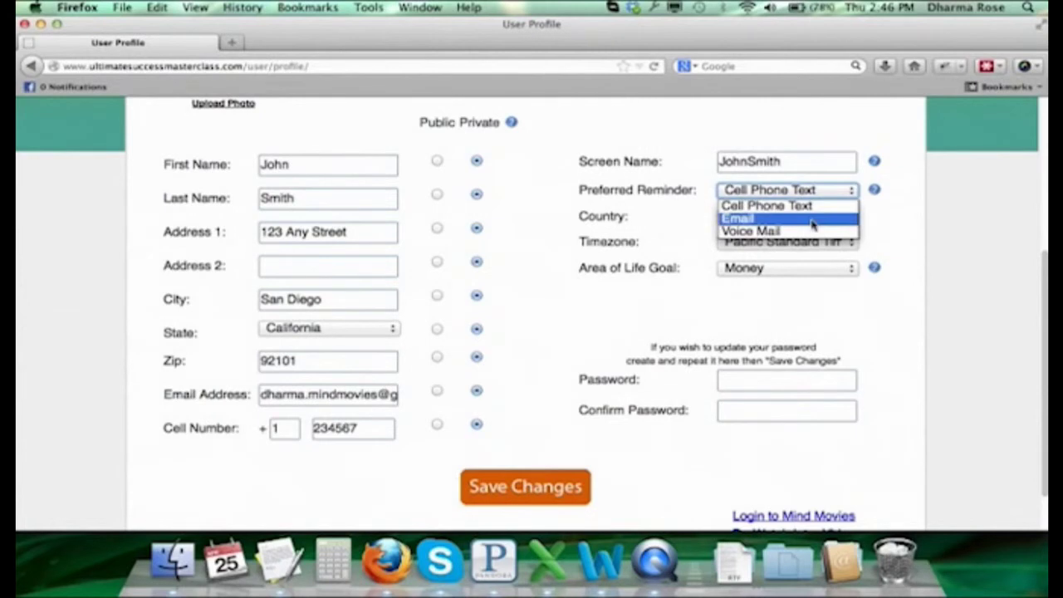
# Step: Check the available preferred reminder options in the profile, keeping Cell Phone Text selected
pyautogui.click(812, 208)
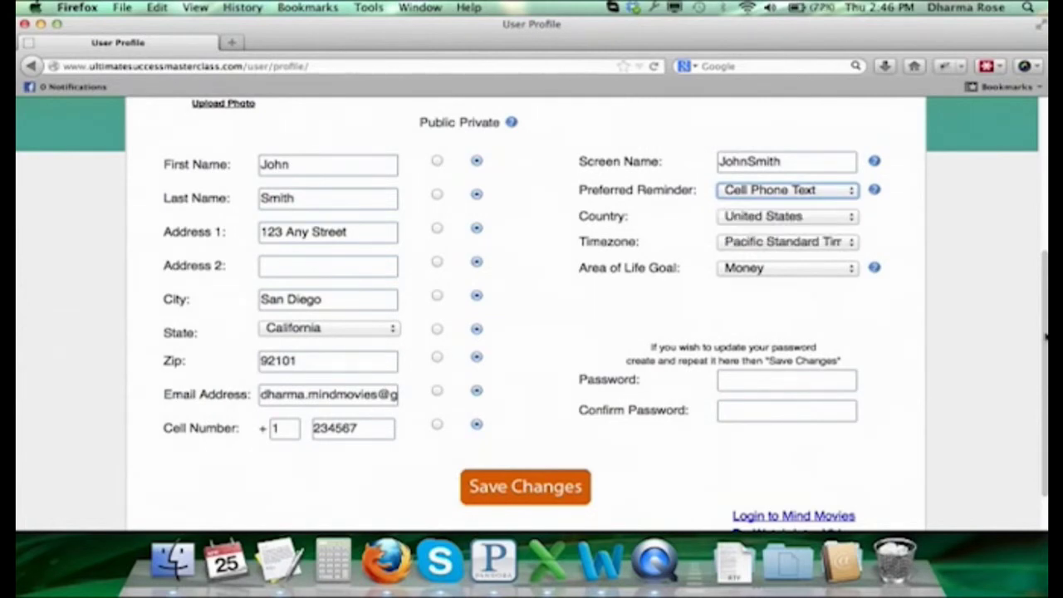
pyautogui.click(853, 192)
pyautogui.click(885, 221)
pyautogui.click(841, 193)
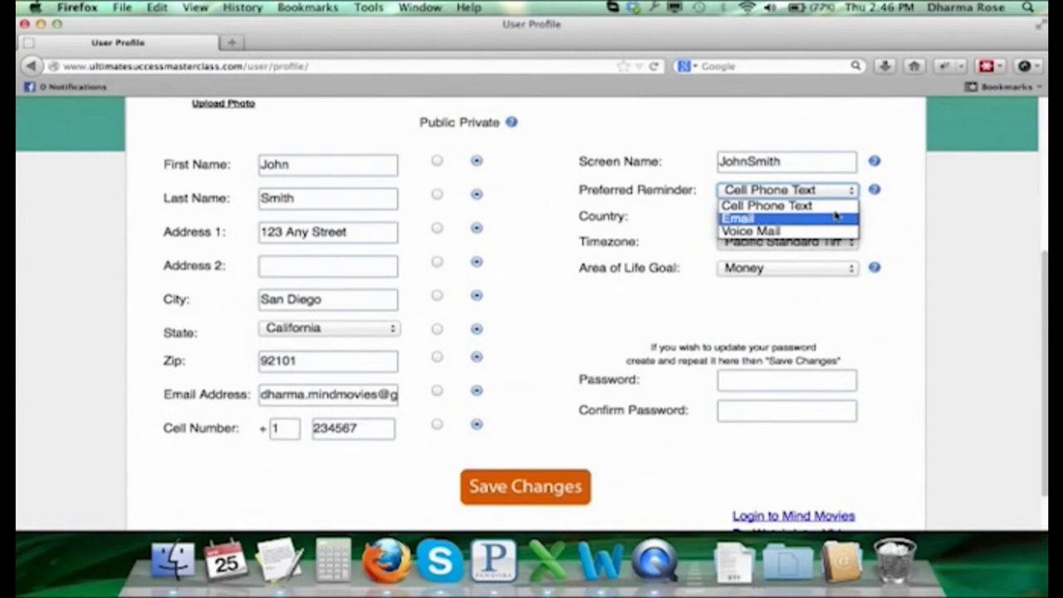
pyautogui.click(1007, 277)
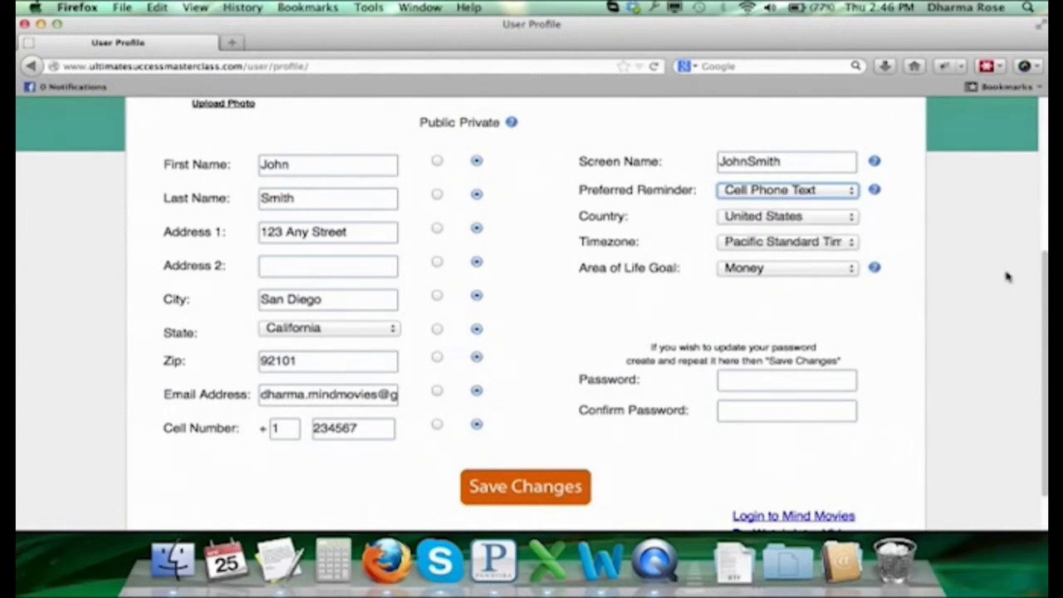
# Step: Go from the profile page to the course modules and open module 1, Create a Positive Vibration
pyautogui.scroll(1, 1045, 241)
pyautogui.scroll(-2, 1044, 241)
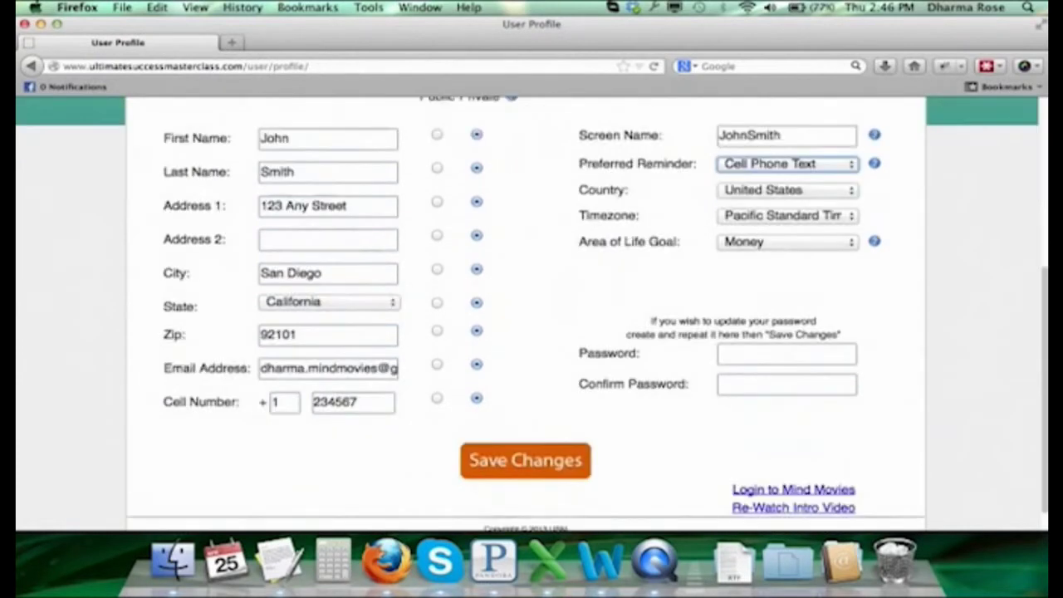
pyautogui.scroll(3, 1039, 220)
pyautogui.moveTo(1039, 220); pyautogui.dragTo(1029, 122)
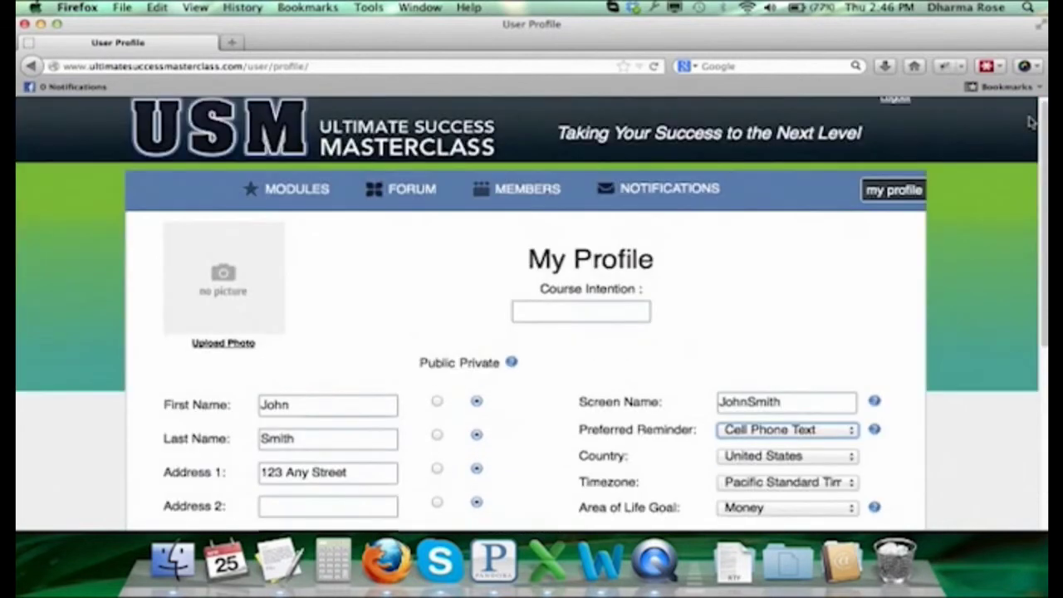
pyautogui.click(314, 206)
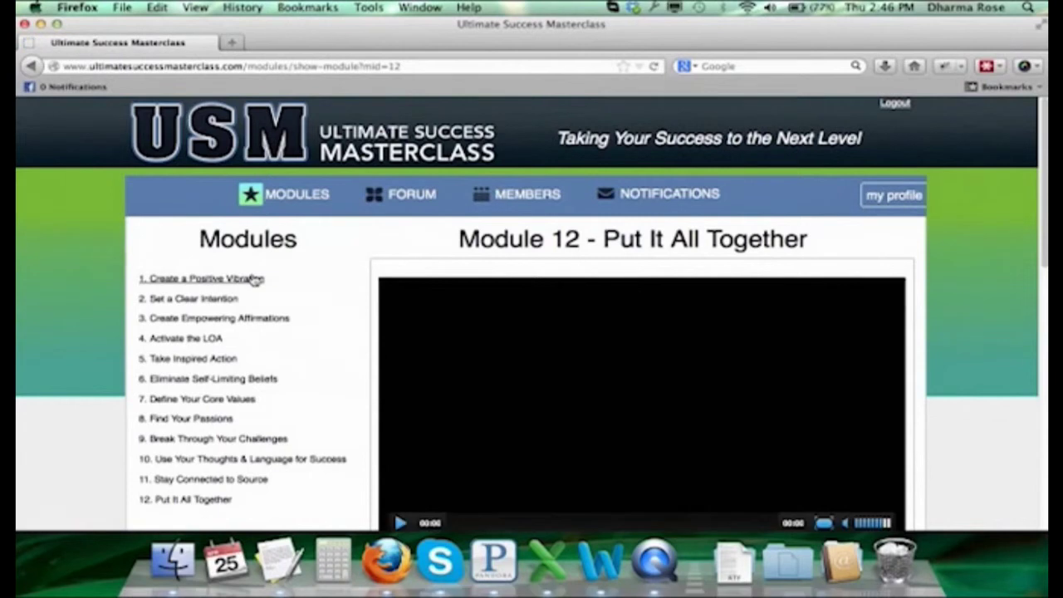
pyautogui.click(256, 280)
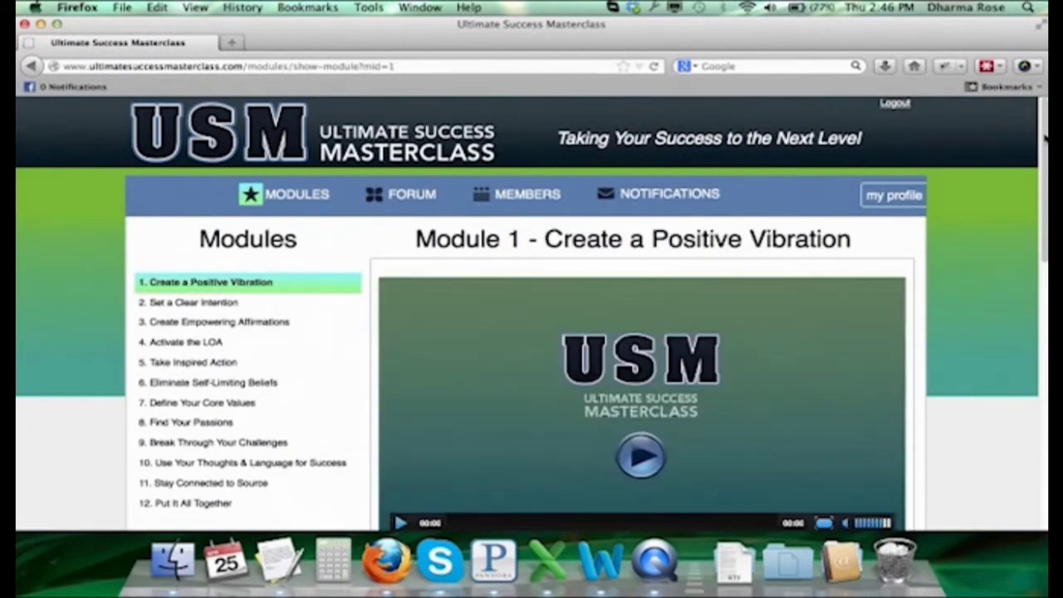
# Step: Examine the module 1 page's video, teleseminar section, and audio and text downloads
pyautogui.scroll(-1, 1045, 137)
pyautogui.scroll(-2, 328, 248)
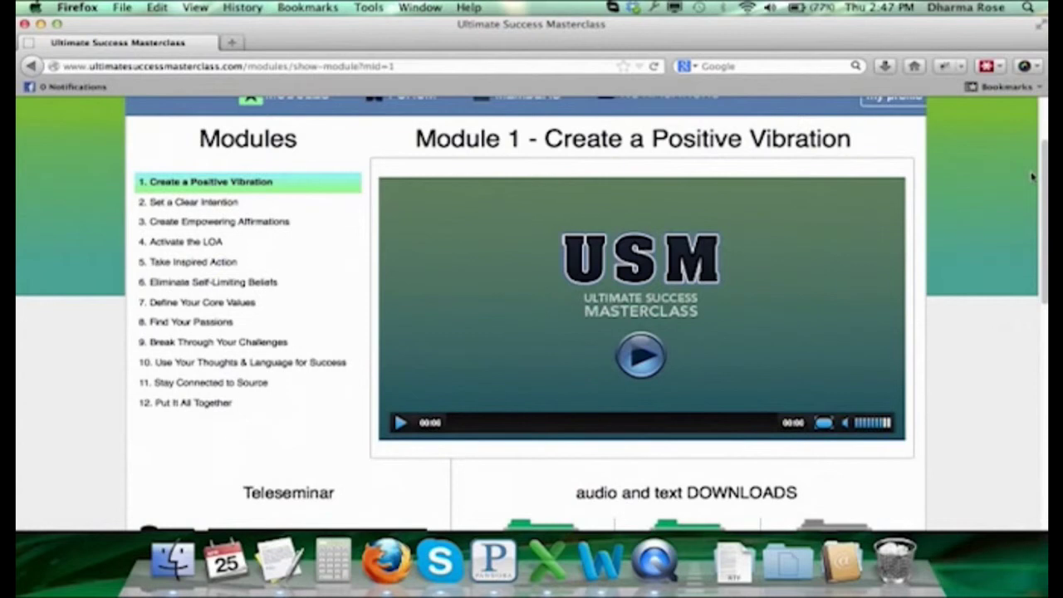
pyautogui.scroll(-3, 1033, 177)
pyautogui.scroll(3, 1042, 183)
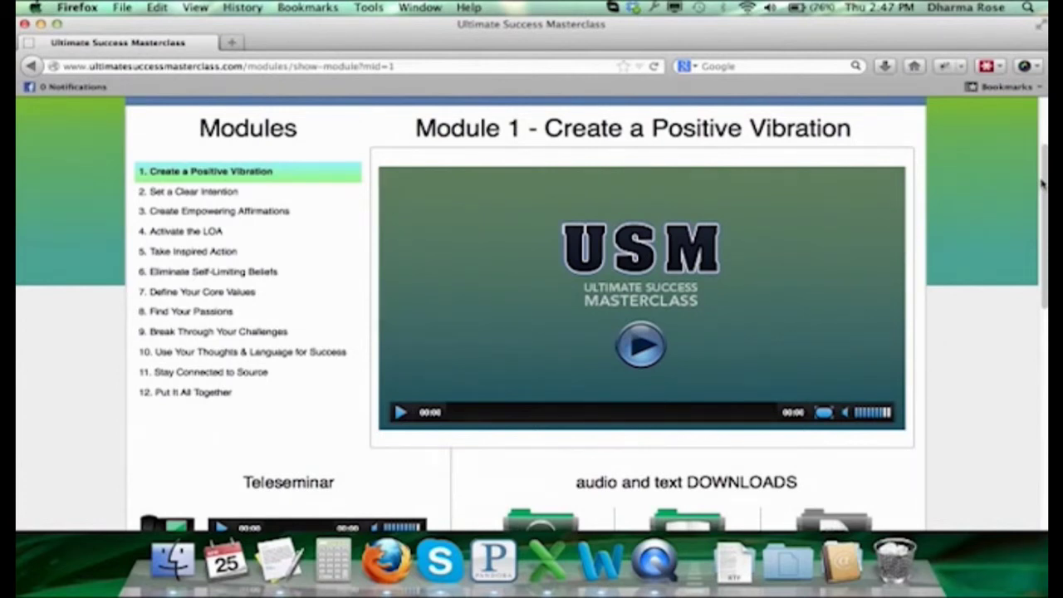
pyautogui.moveTo(1044, 185); pyautogui.dragTo(1048, 240)
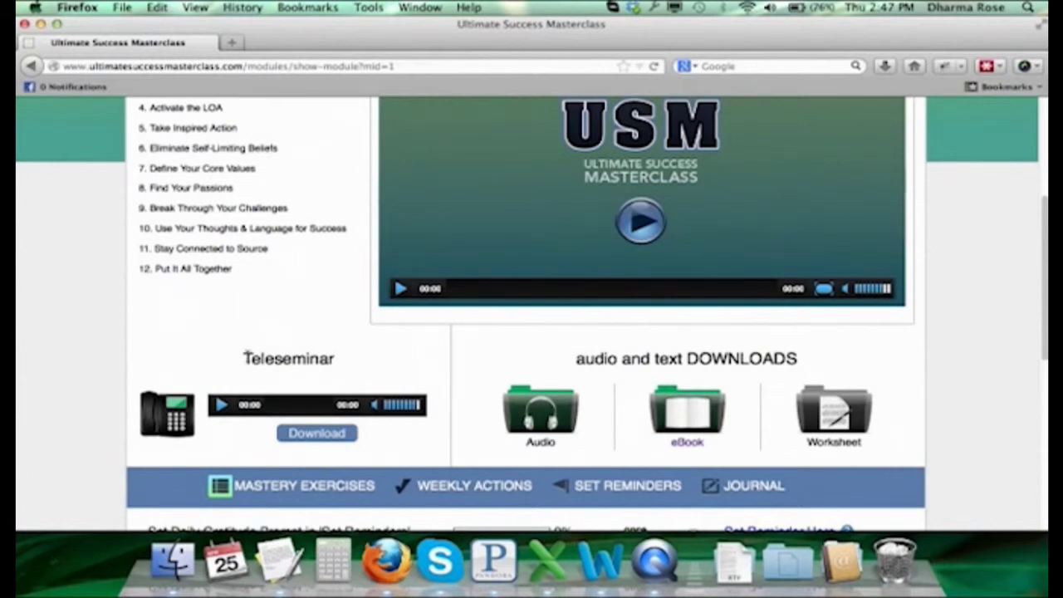
pyautogui.moveTo(244, 358); pyautogui.dragTo(359, 360)
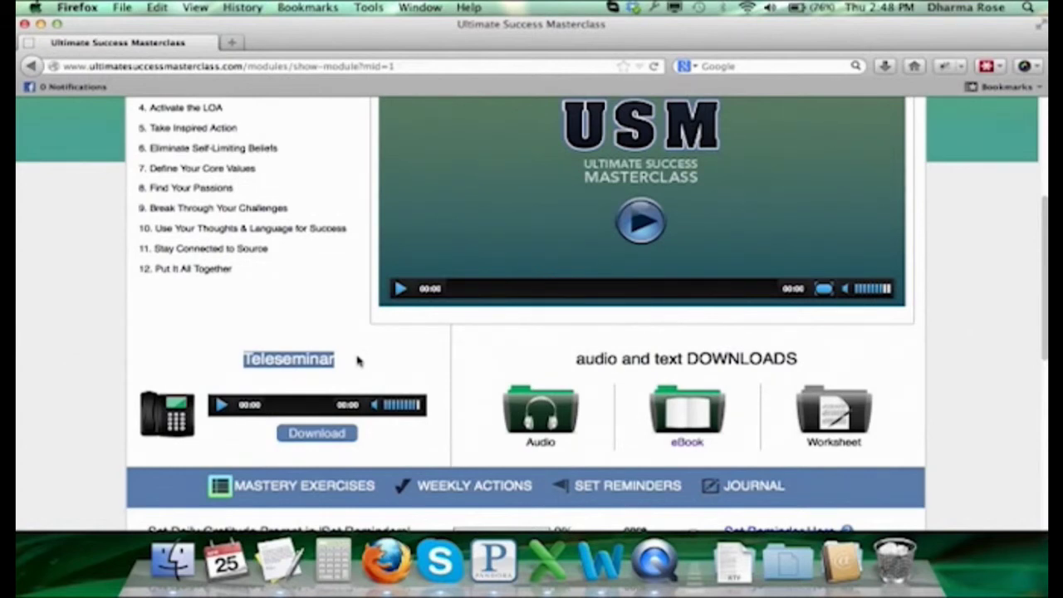
pyautogui.click(358, 360)
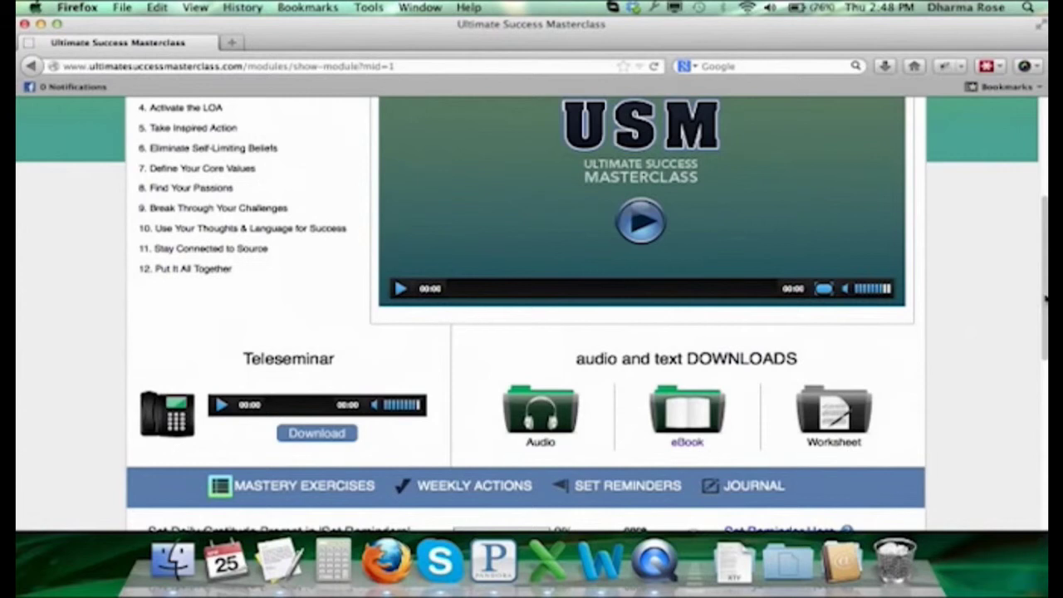
# Step: Mark the Attend/Listen to Tele-seminar mastery exercise as completed
pyautogui.scroll(-5, 1045, 299)
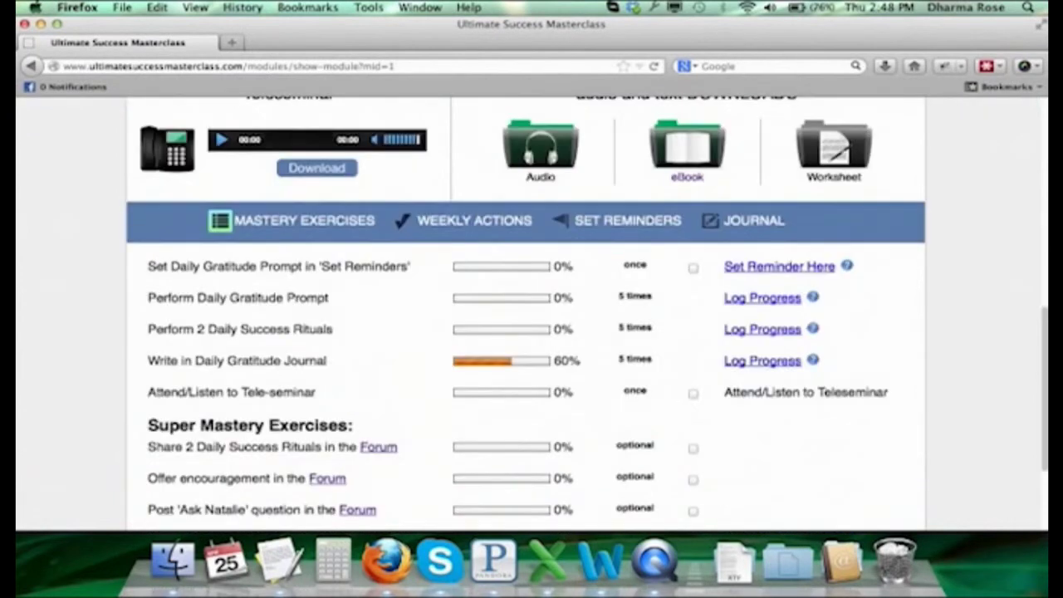
pyautogui.scroll(-2, 858, 409)
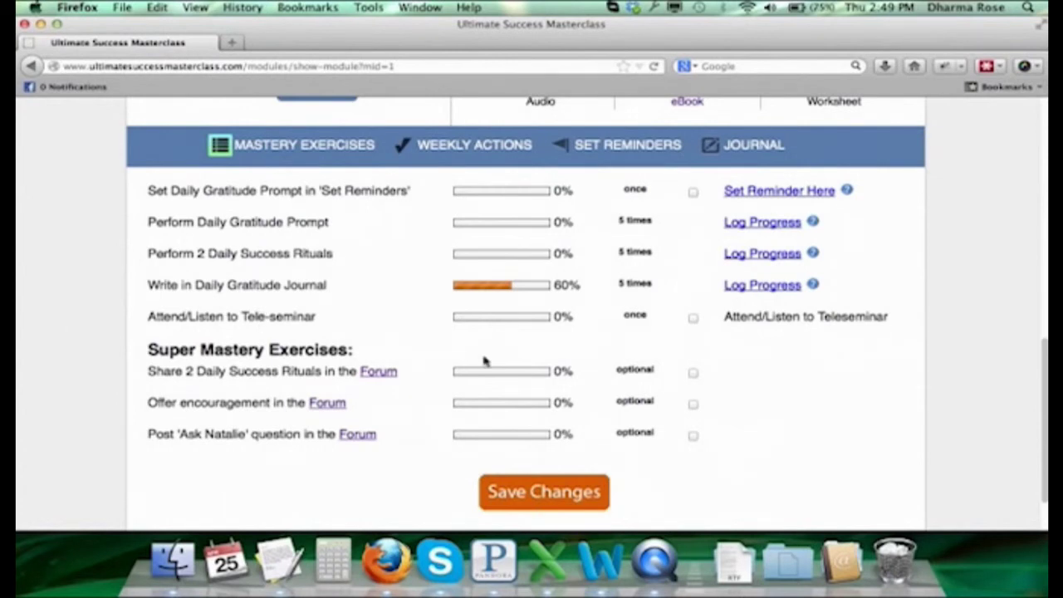
pyautogui.moveTo(145, 318); pyautogui.dragTo(327, 317)
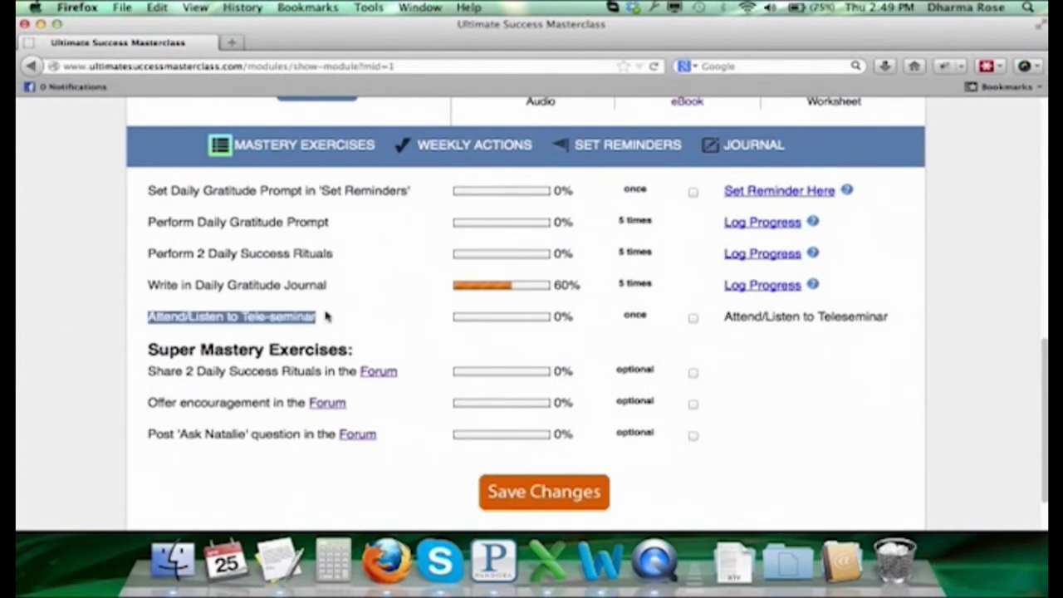
pyautogui.click(325, 315)
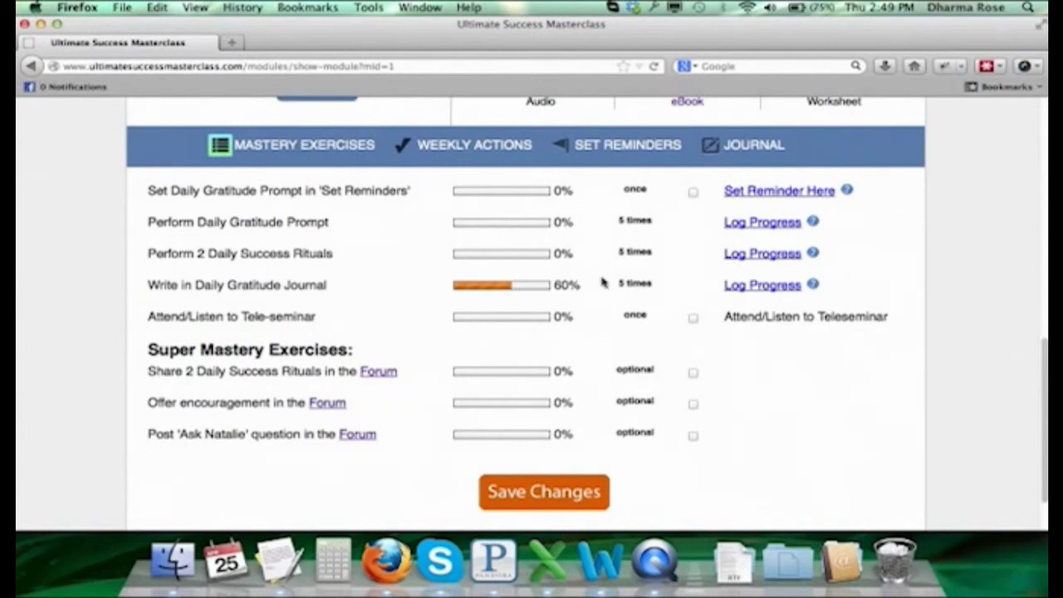
pyautogui.click(693, 318)
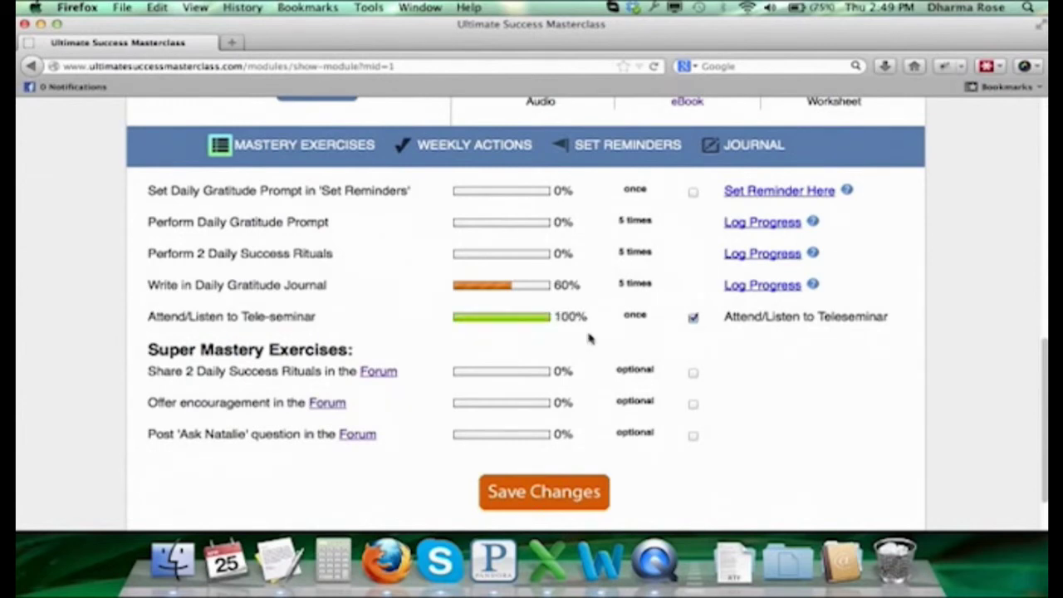
pyautogui.moveTo(590, 338); pyautogui.dragTo(486, 322)
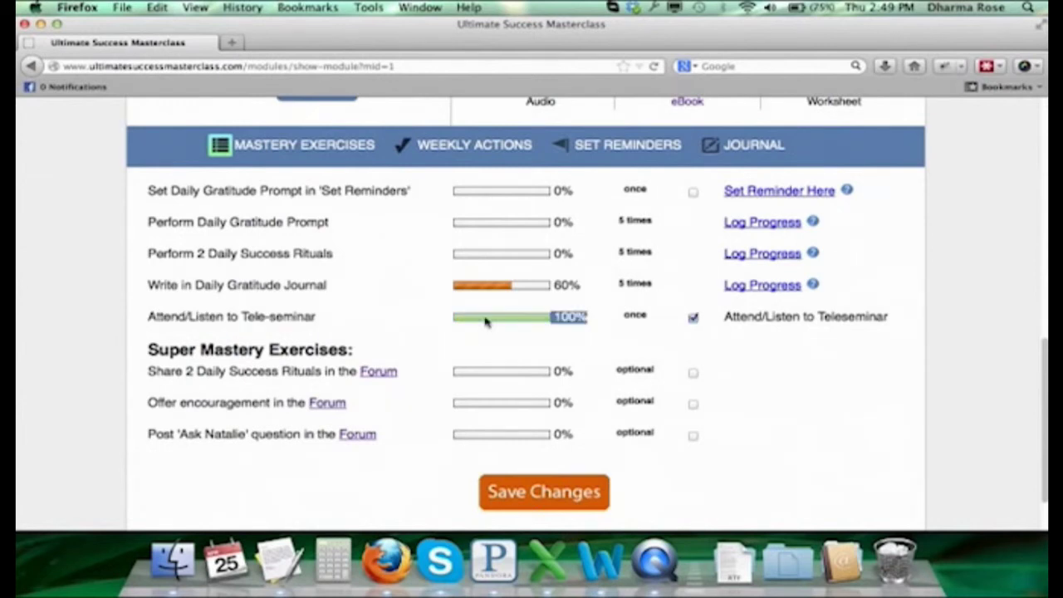
pyautogui.click(434, 320)
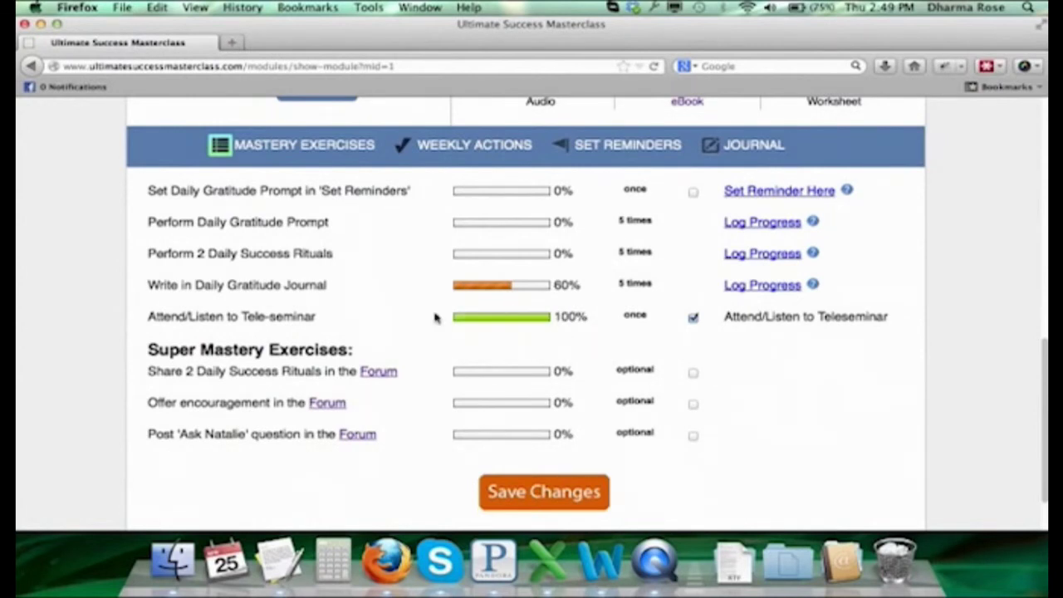
# Step: Log progress for the Write in Daily Gratitude Journal exercise on April 25, 2013
pyautogui.moveTo(146, 287); pyautogui.dragTo(330, 289)
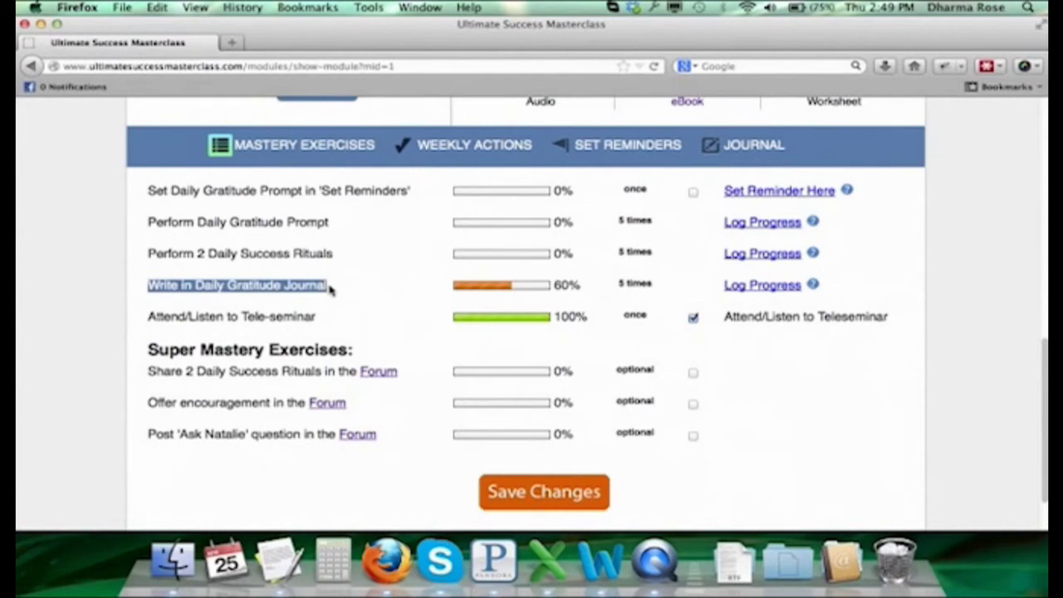
pyautogui.click(330, 288)
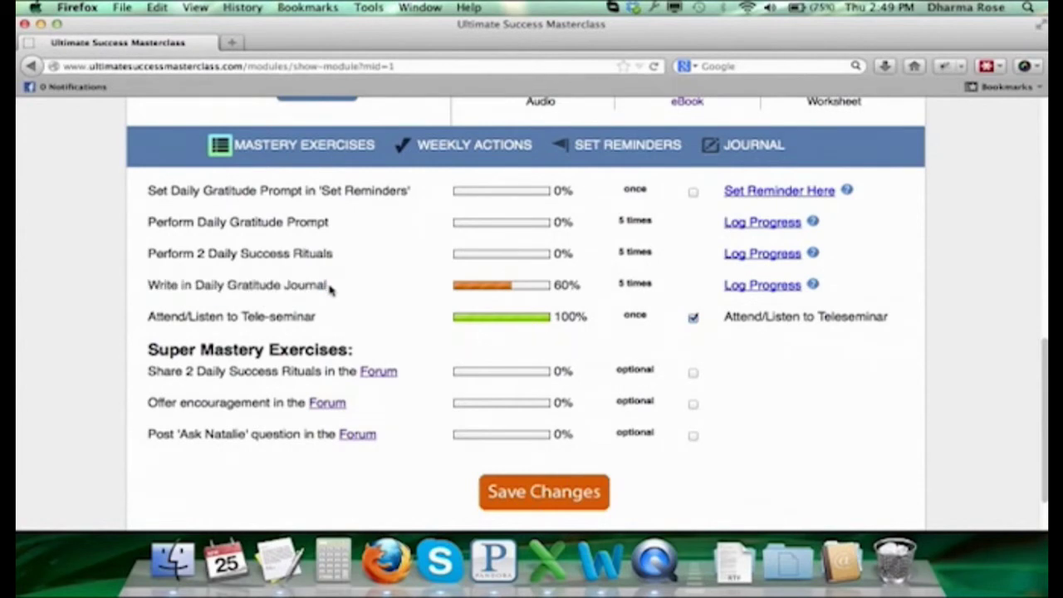
pyautogui.click(744, 286)
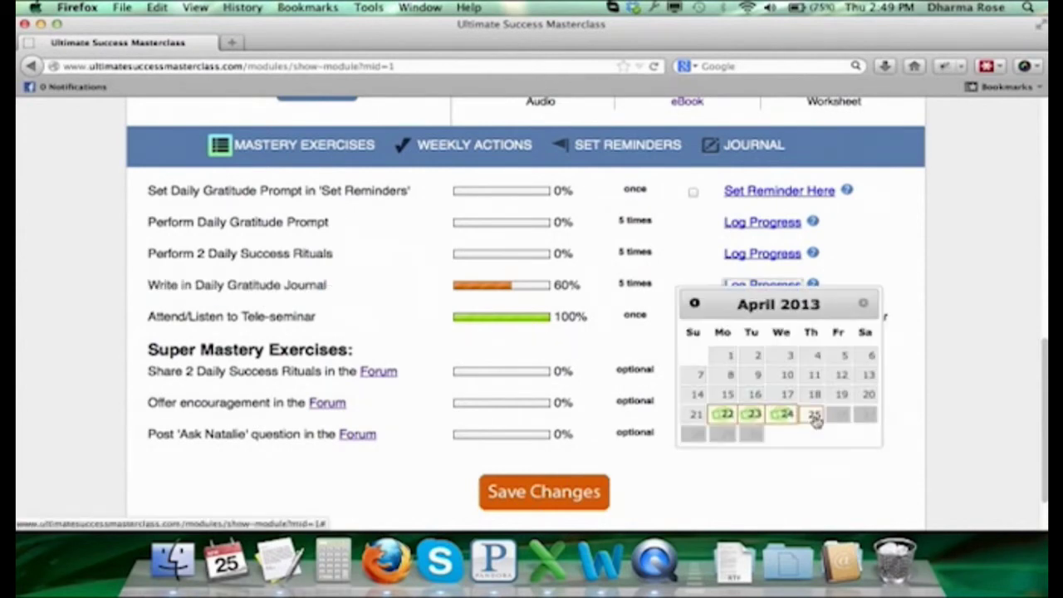
pyautogui.click(813, 415)
pyautogui.click(647, 342)
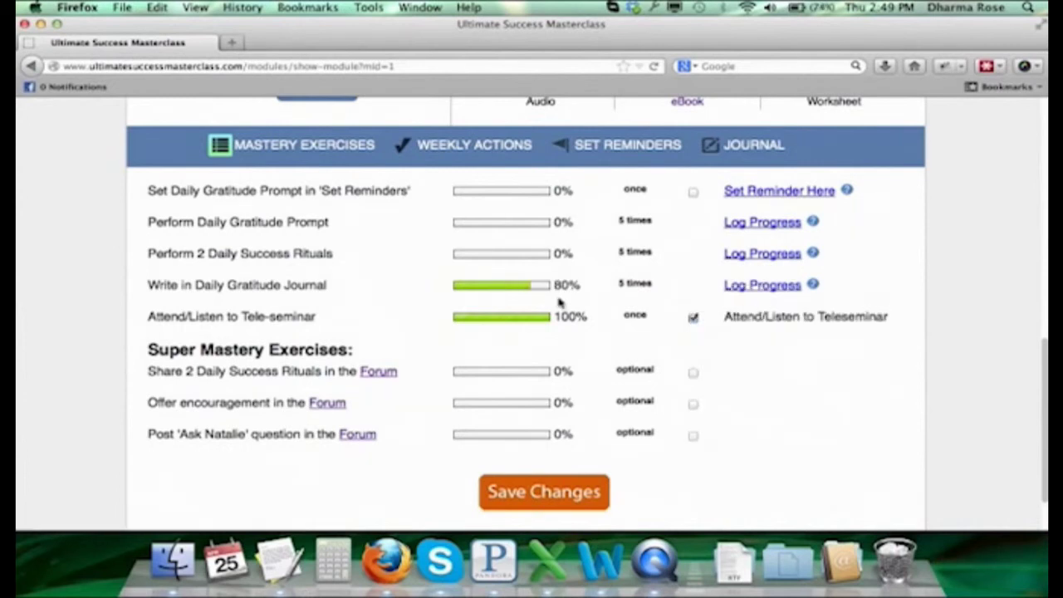
pyautogui.moveTo(559, 304); pyautogui.dragTo(462, 289)
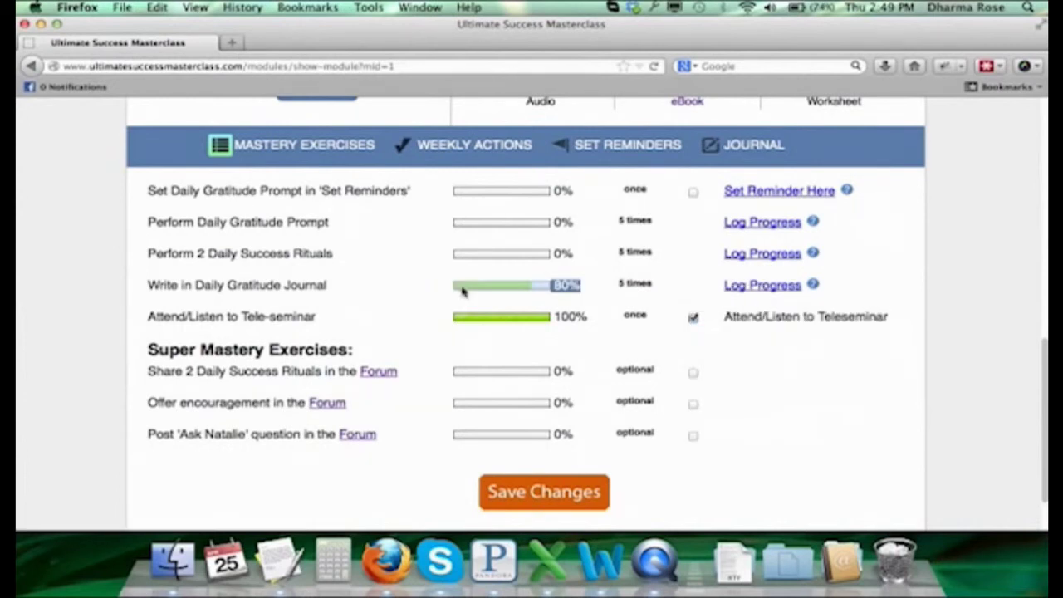
pyautogui.click(449, 289)
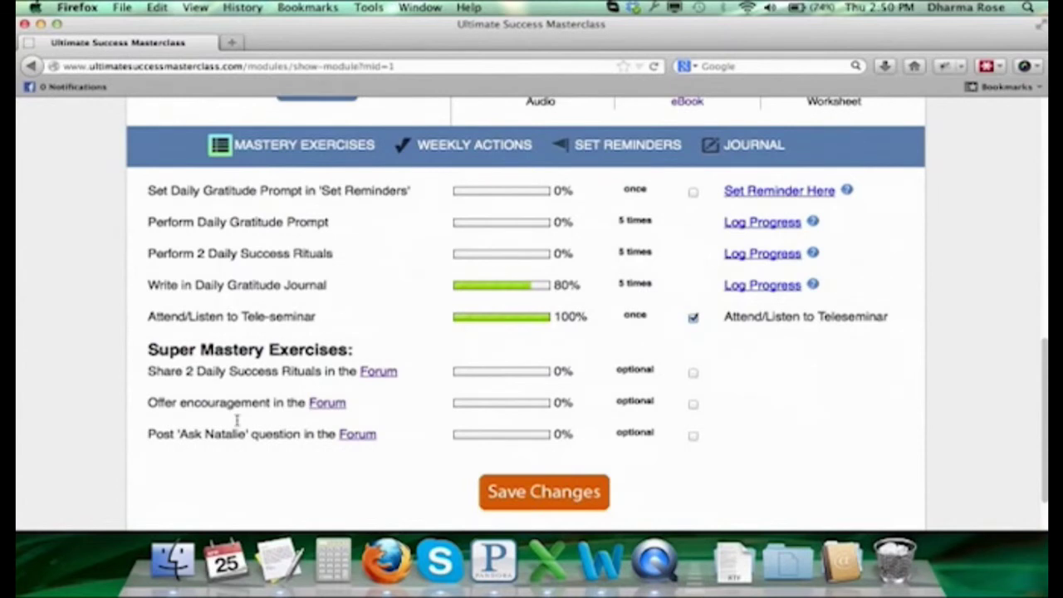
# Step: Mark the super mastery exercise for sharing 2 daily success rituals in the forum as done
pyautogui.moveTo(147, 347); pyautogui.dragTo(396, 404)
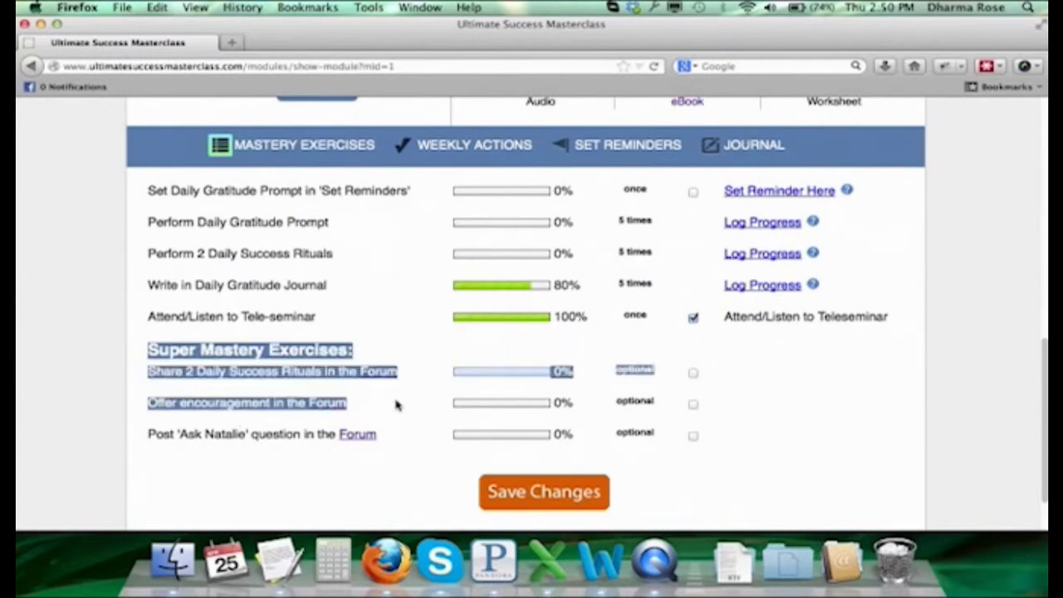
pyautogui.click(406, 439)
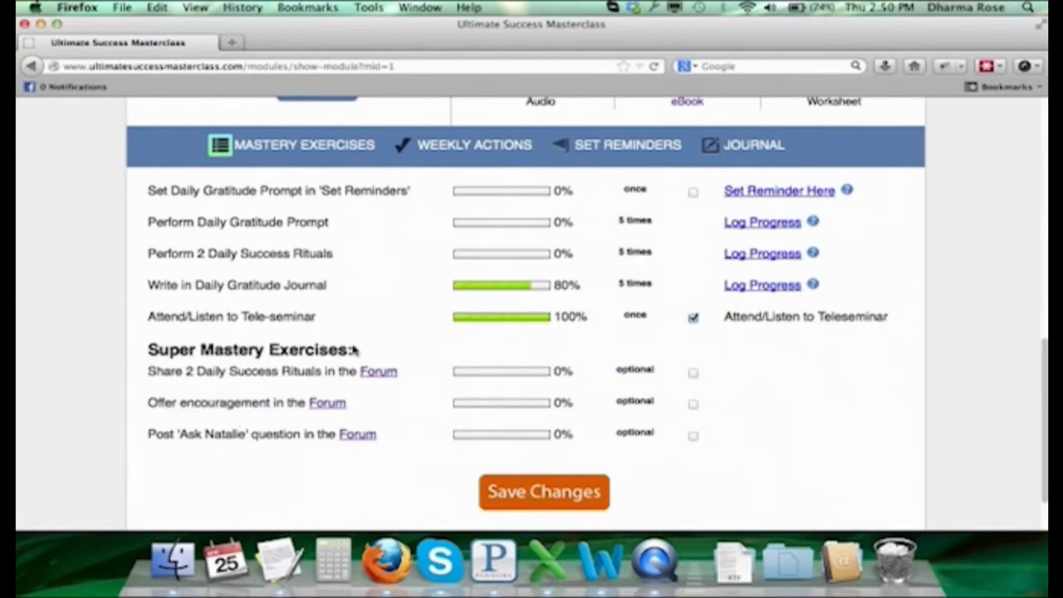
pyautogui.click(693, 373)
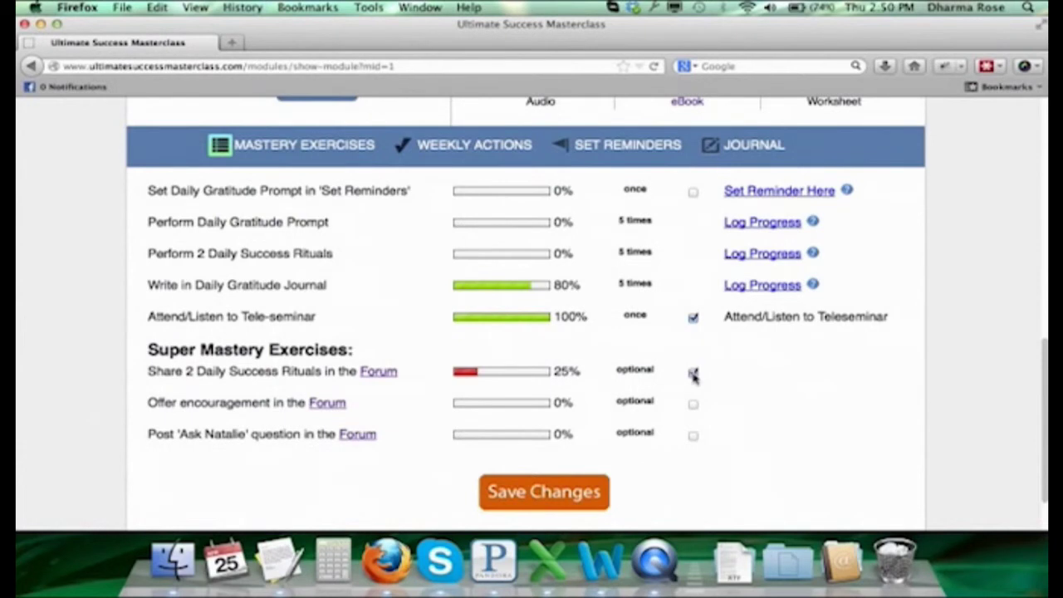
# Step: Add a second weekly action reading "Write your action" and rate it four stars
pyautogui.click(506, 154)
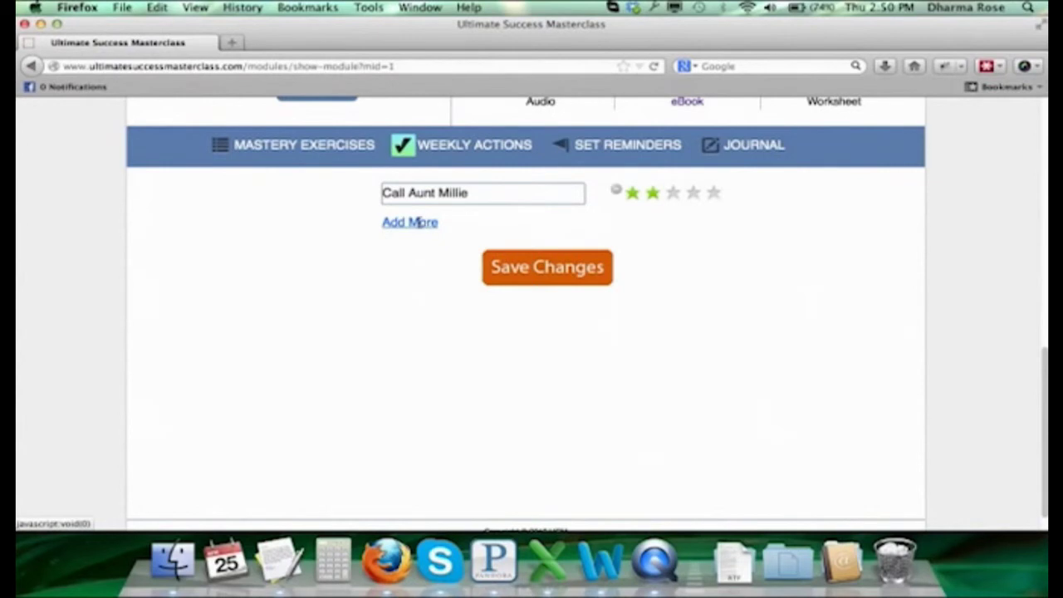
pyautogui.click(415, 222)
pyautogui.click(547, 225)
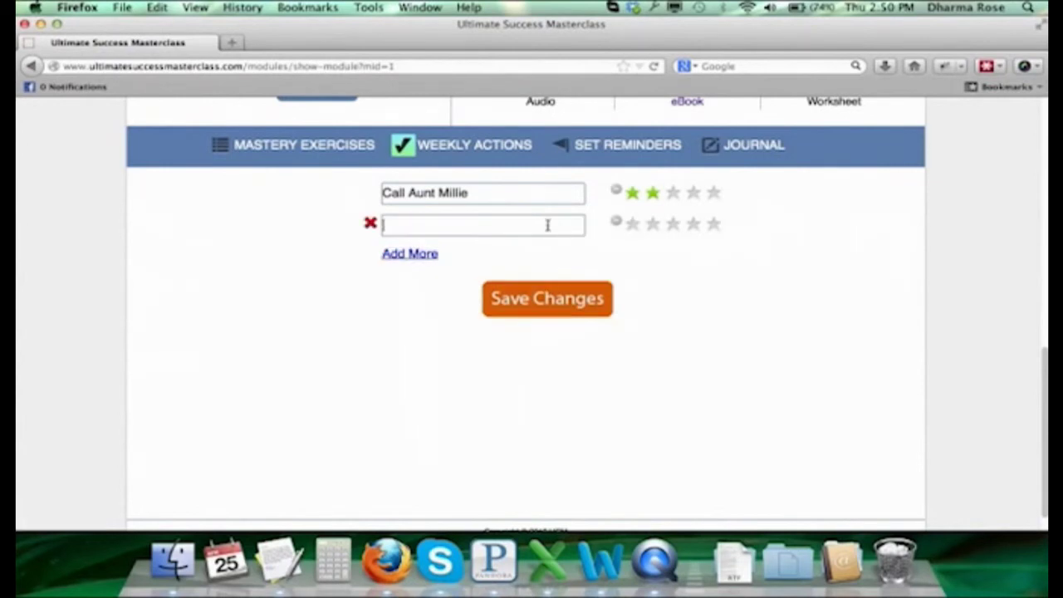
pyautogui.write('Write your ad')
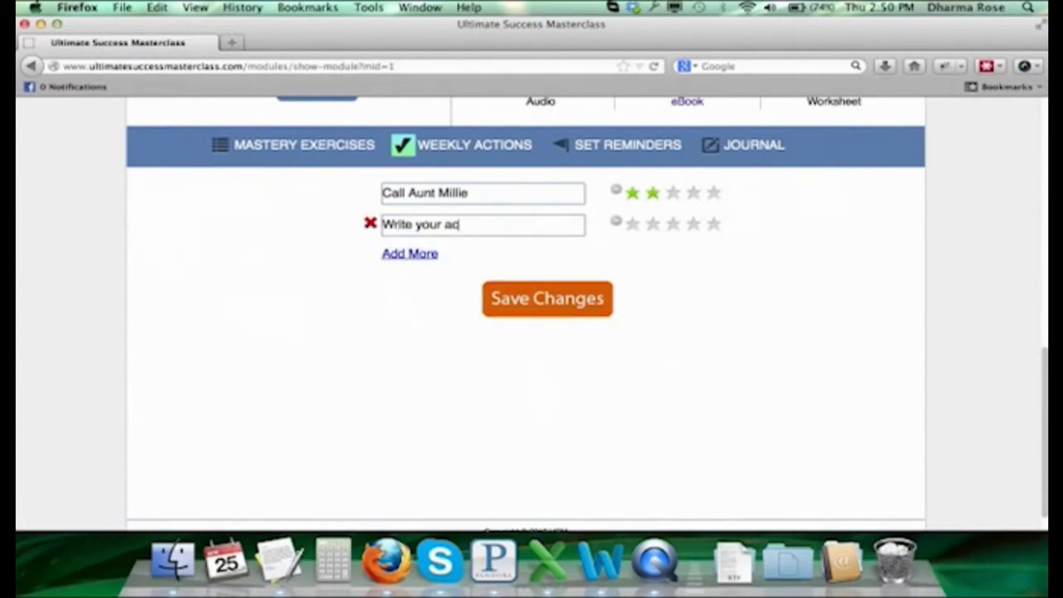
pyautogui.write('tion')
pyautogui.click(694, 224)
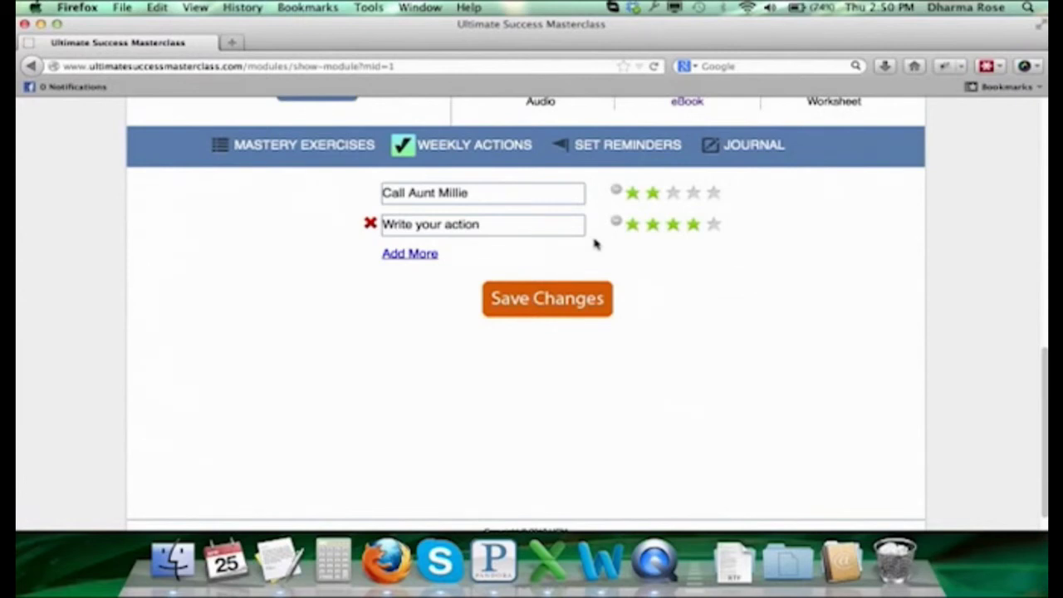
# Step: Open module 1's reminders and set the "I Am grateful that..." reminder's date to April 25, 2013
pyautogui.click(607, 146)
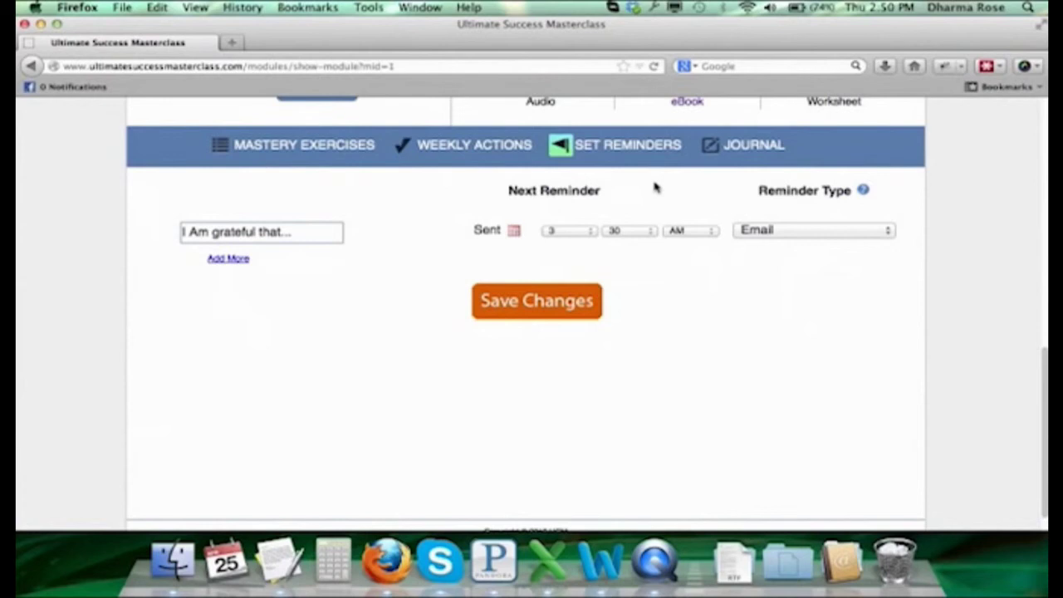
pyautogui.moveTo(398, 234)
pyautogui.moveTo(307, 237); pyautogui.dragTo(208, 235)
pyautogui.click(184, 233)
pyautogui.click(512, 236)
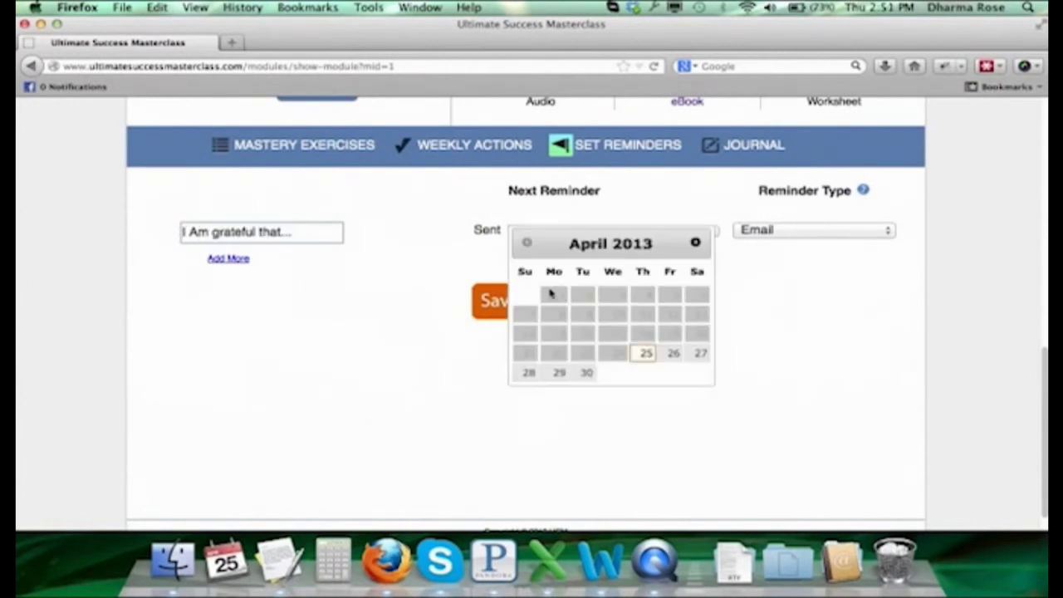
pyautogui.click(674, 355)
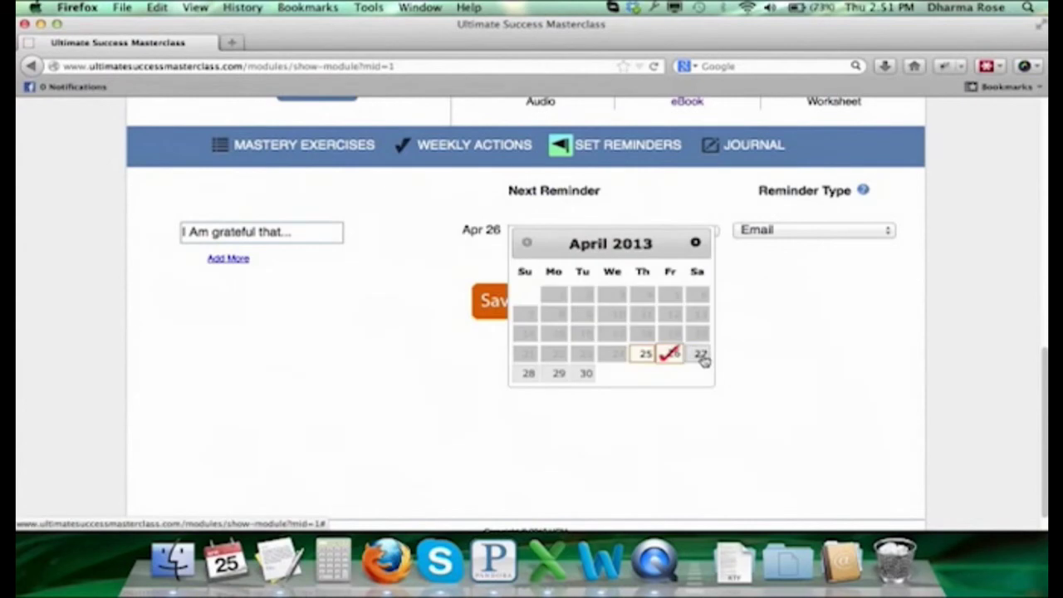
pyautogui.click(700, 355)
pyautogui.click(647, 355)
pyautogui.click(744, 308)
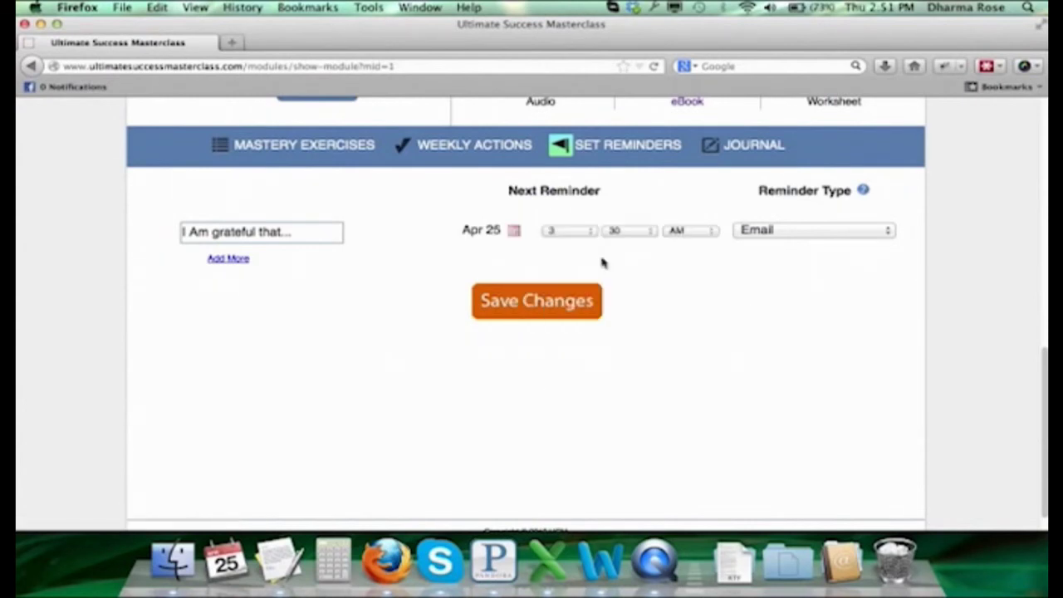
# Step: Set the reminder's hour to 9 and its reminder type to Cell Phone Text
pyautogui.click(570, 230)
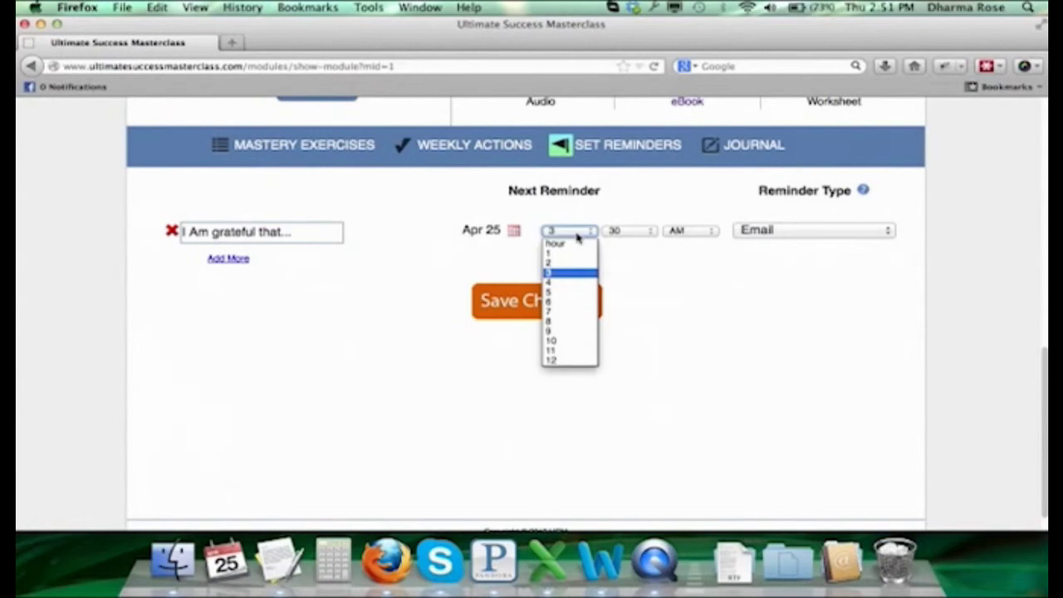
pyautogui.click(581, 332)
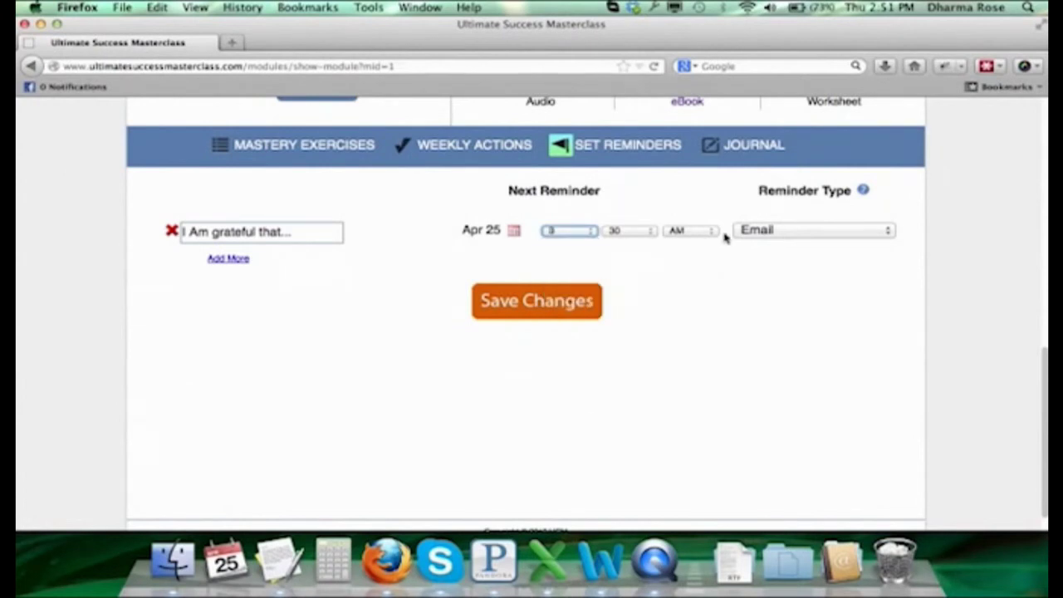
pyautogui.click(751, 231)
pyautogui.click(772, 245)
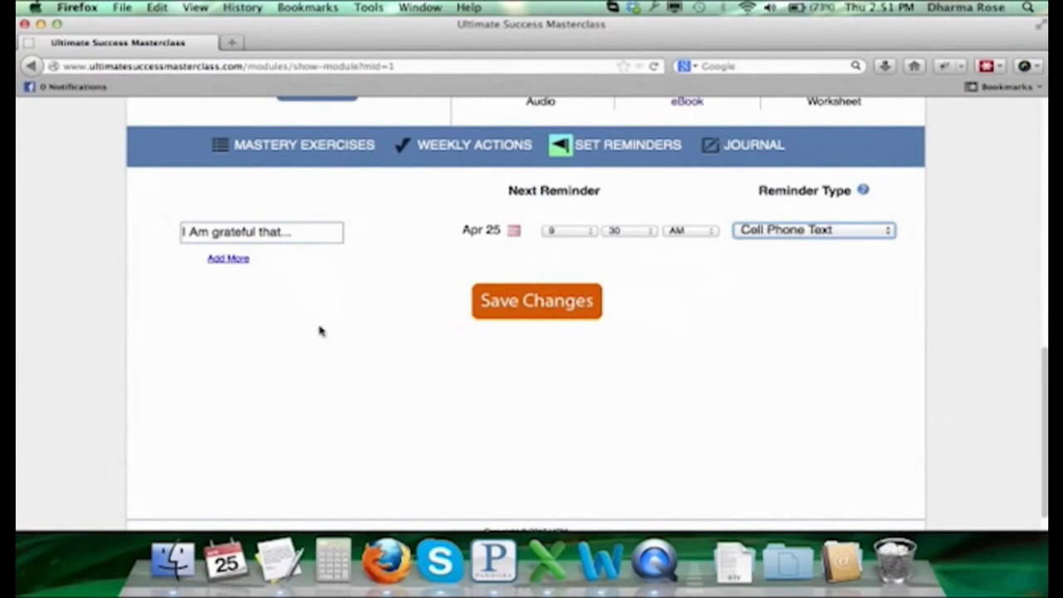
# Step: Replace the reminder's text with "Inspiring quote" and save the changes, keeping Cell Phone Text as the type
pyautogui.click(302, 233)
pyautogui.press('super+a')
pyautogui.write('Inspiring quo')
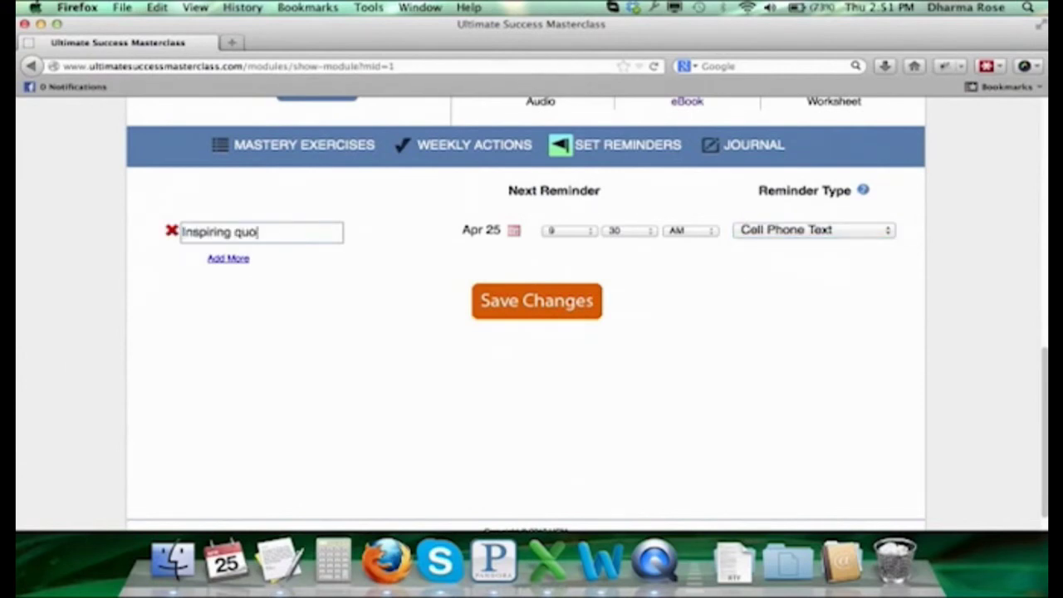
pyautogui.write('e')
pyautogui.press('BackSpace')
pyautogui.press('BackSpace')
pyautogui.write('ote')
pyautogui.click(487, 308)
pyautogui.click(785, 226)
pyautogui.click(831, 216)
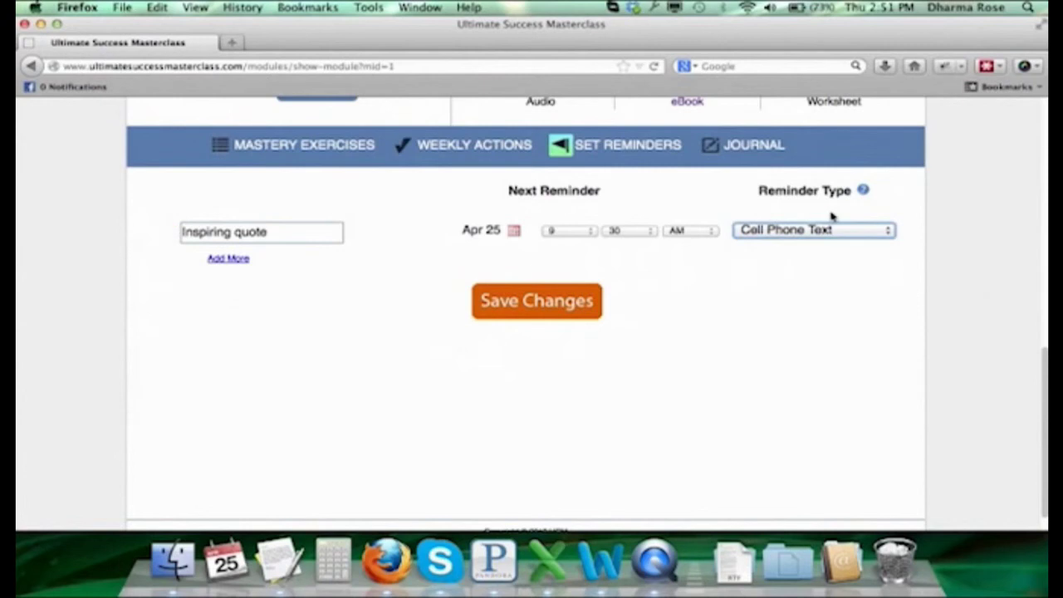
# Step: Open module 1's journal and bring up a blank form for adding a new entry
pyautogui.scroll(1, 1046, 368)
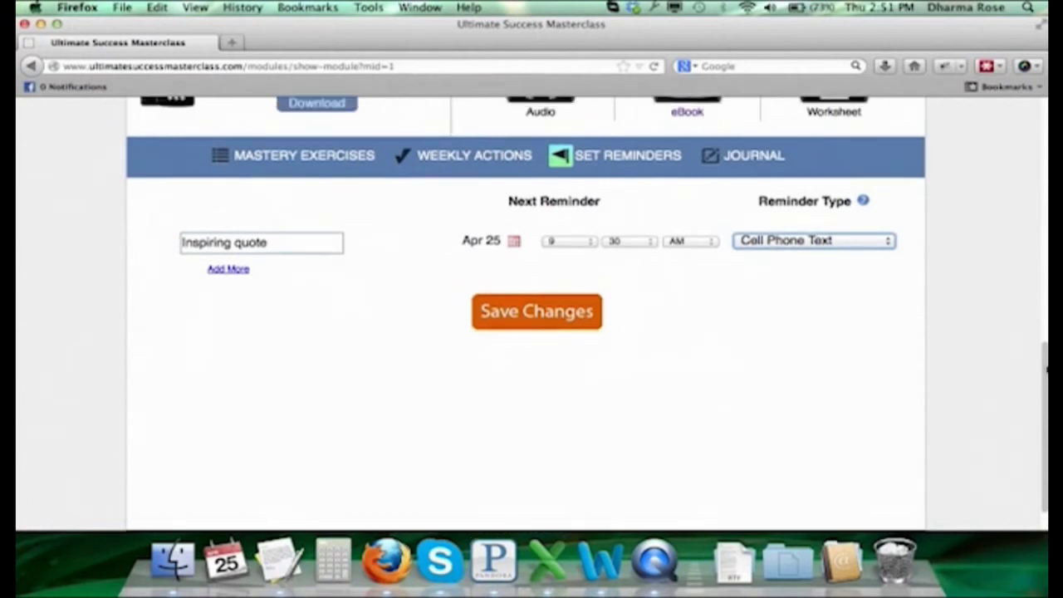
pyautogui.moveTo(1047, 368); pyautogui.dragTo(1037, 347)
pyautogui.click(771, 211)
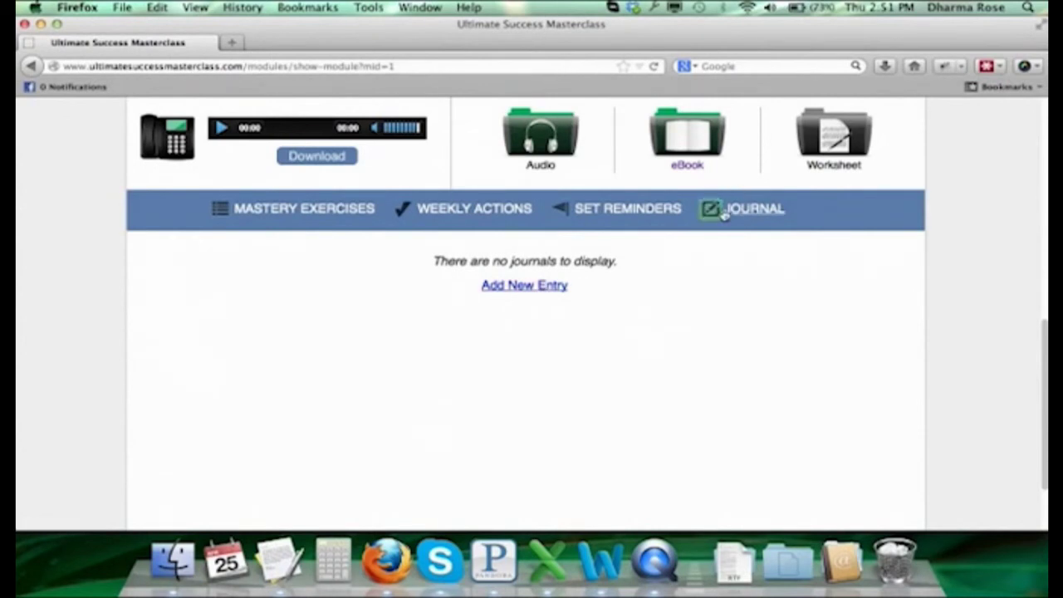
pyautogui.click(536, 287)
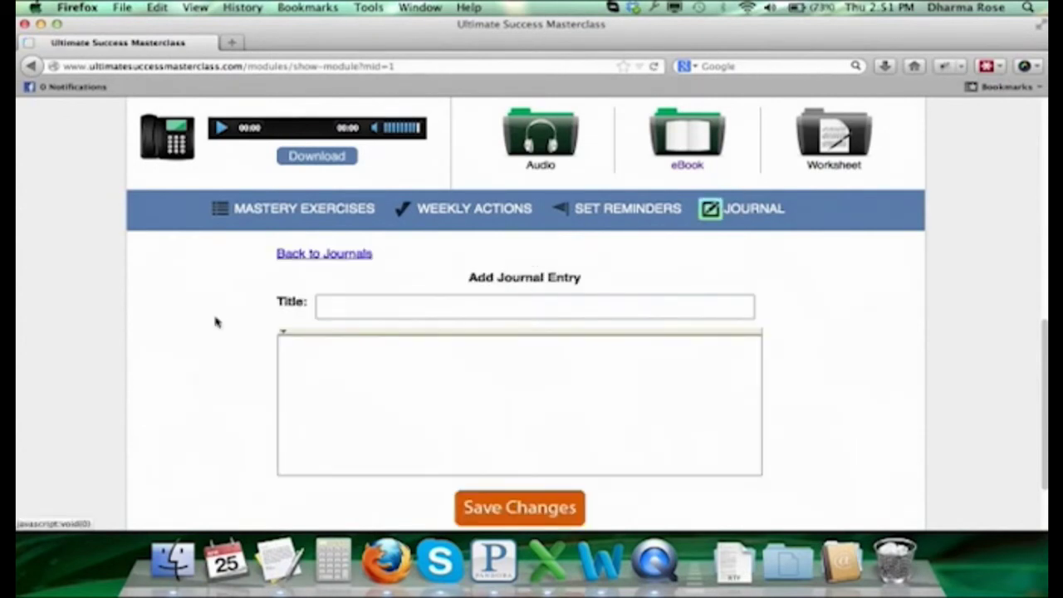
pyautogui.scroll(-3, 215, 322)
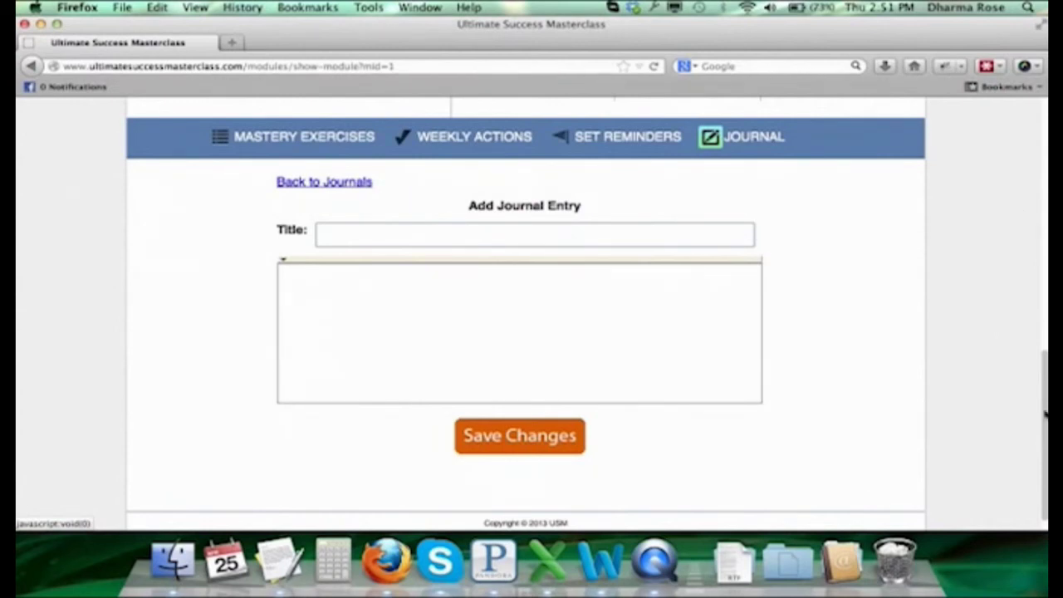
# Step: Go to the forum and look over its discussion sections
pyautogui.scroll(3, 1044, 347)
pyautogui.moveTo(1045, 347); pyautogui.dragTo(1027, 143)
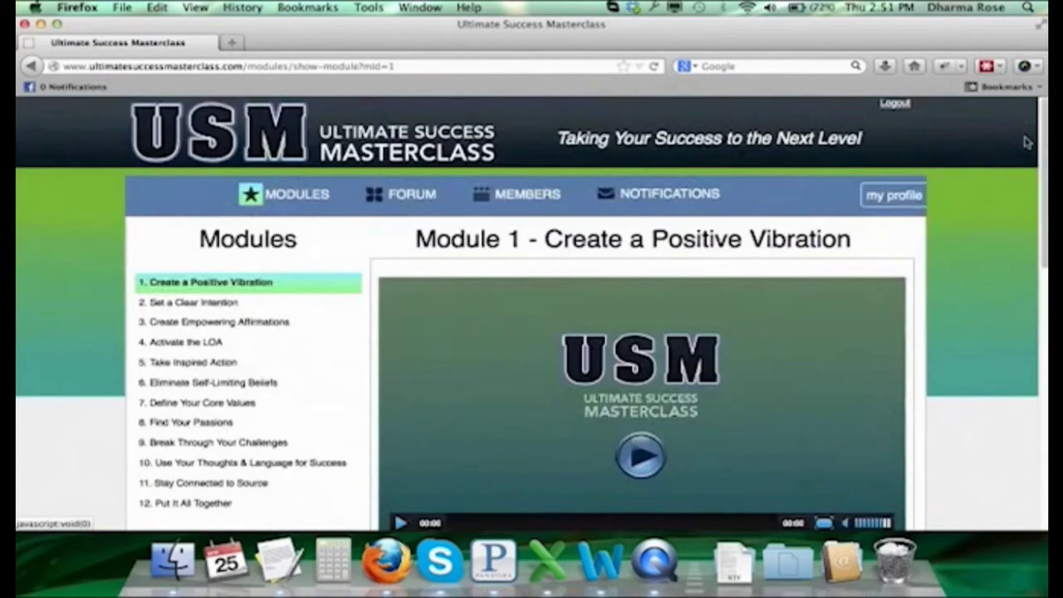
pyautogui.click(420, 197)
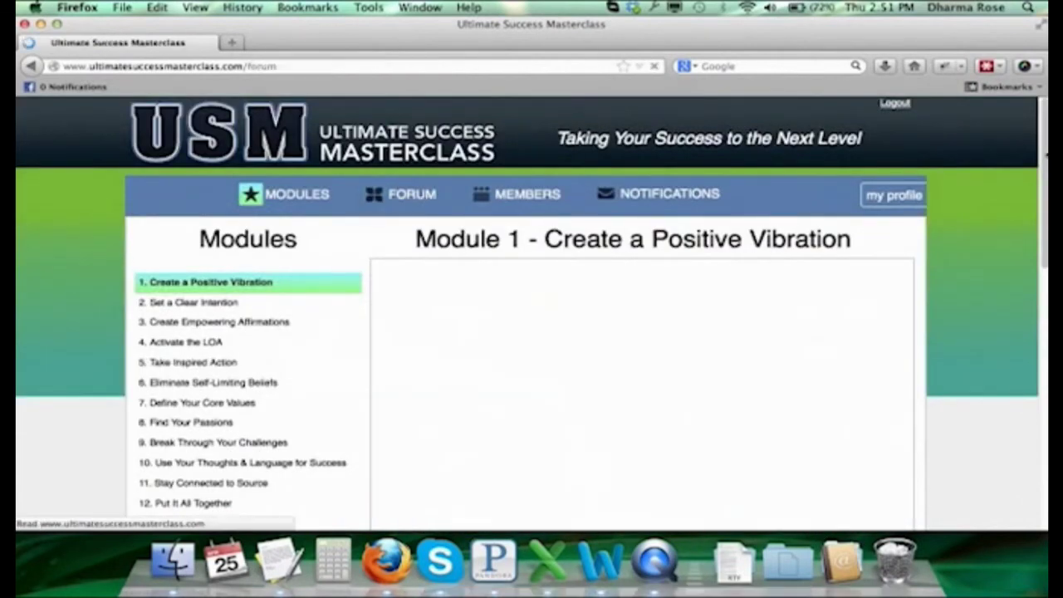
pyautogui.scroll(-3, 525, 332)
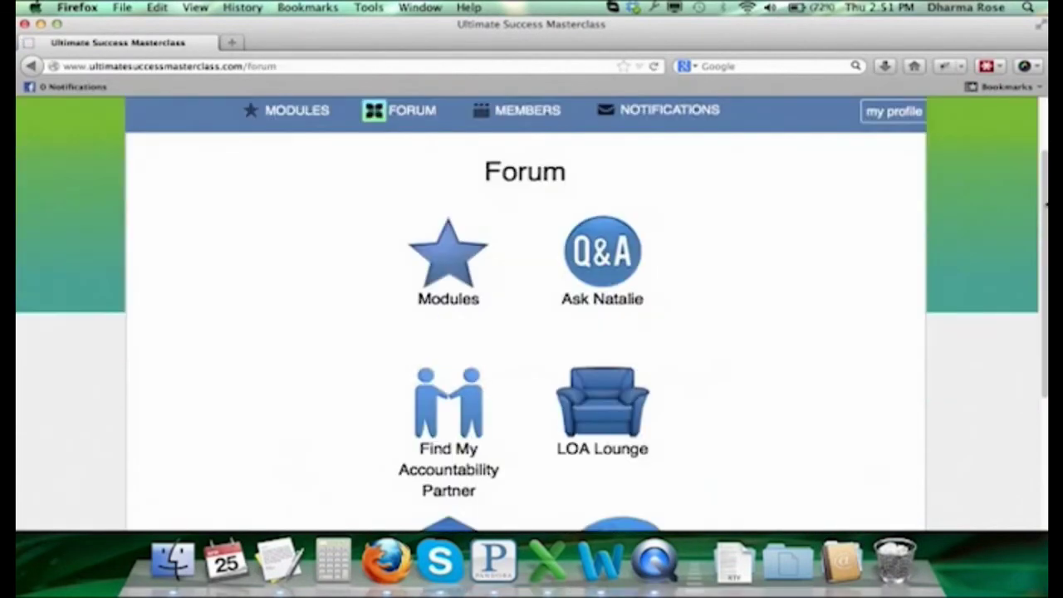
pyautogui.scroll(-1, 557, 349)
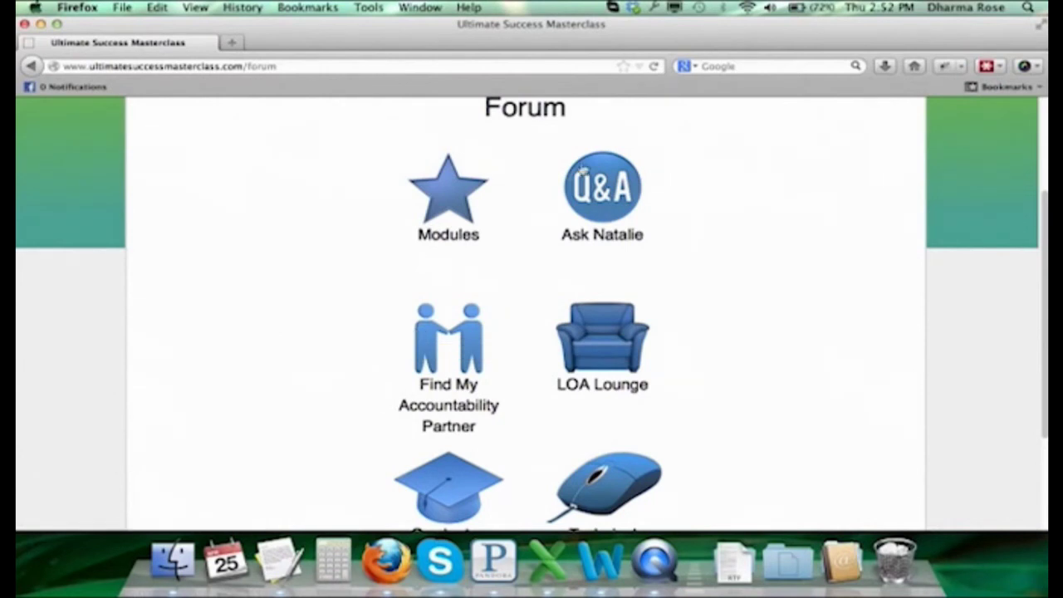
# Step: Open the forum's Q&A section and examine the answer to the question dated Oct 25, 2012
pyautogui.click(610, 231)
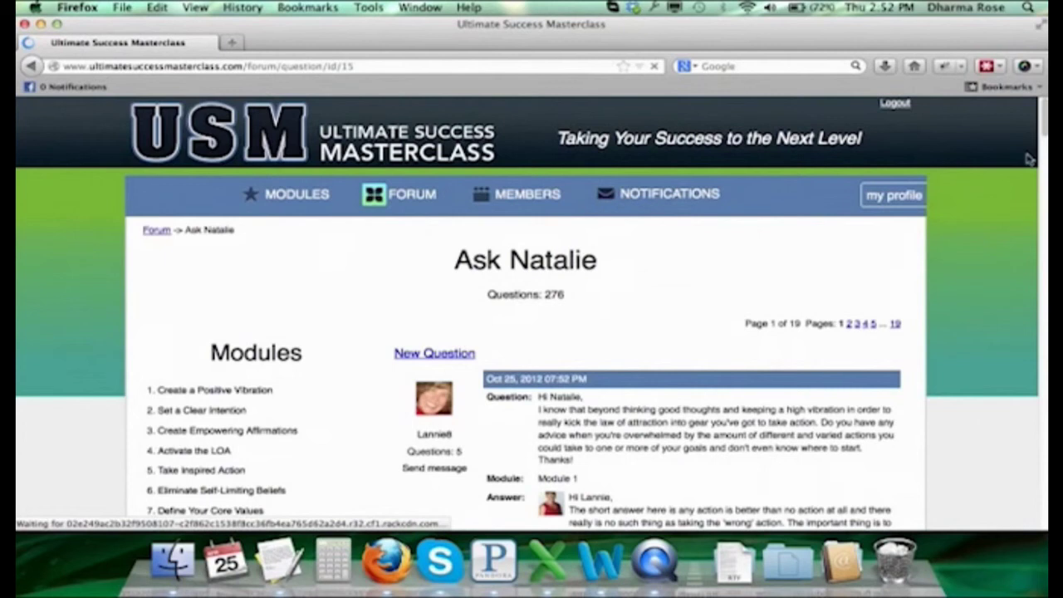
pyautogui.moveTo(1045, 127); pyautogui.dragTo(1046, 145)
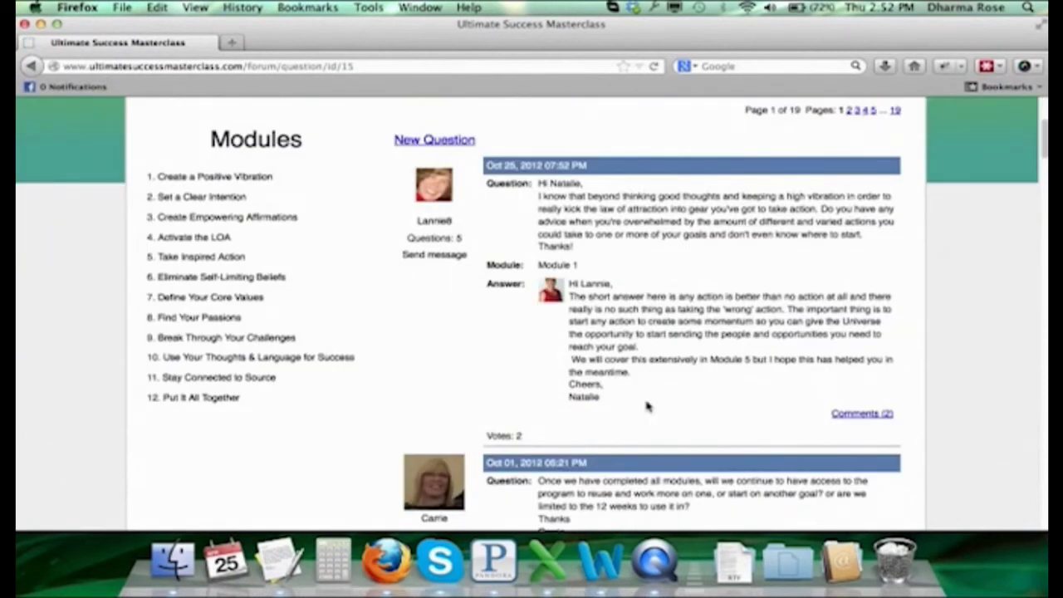
pyautogui.moveTo(647, 406); pyautogui.dragTo(568, 282)
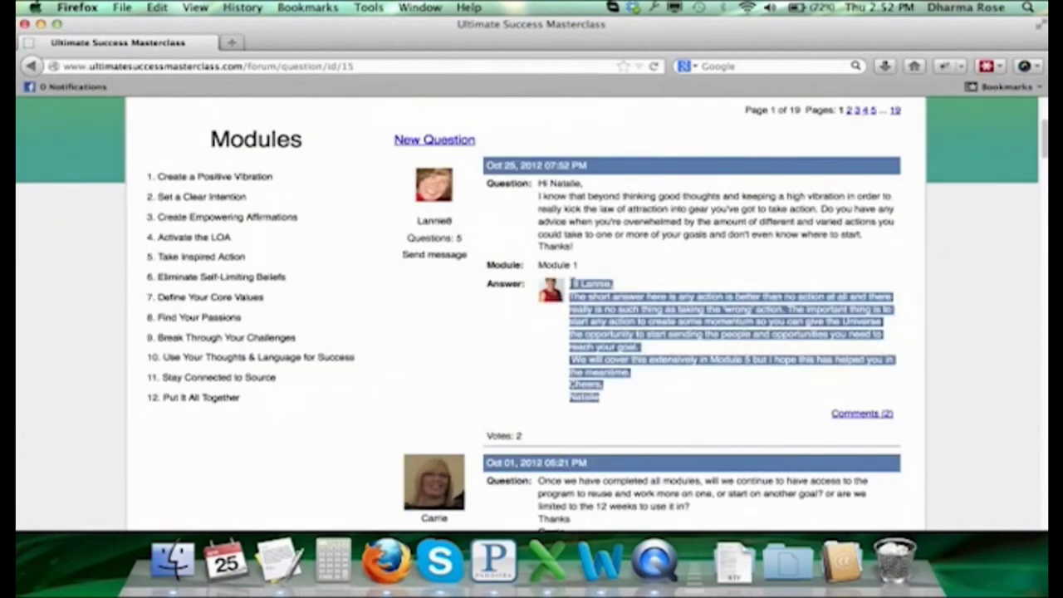
pyautogui.click(643, 264)
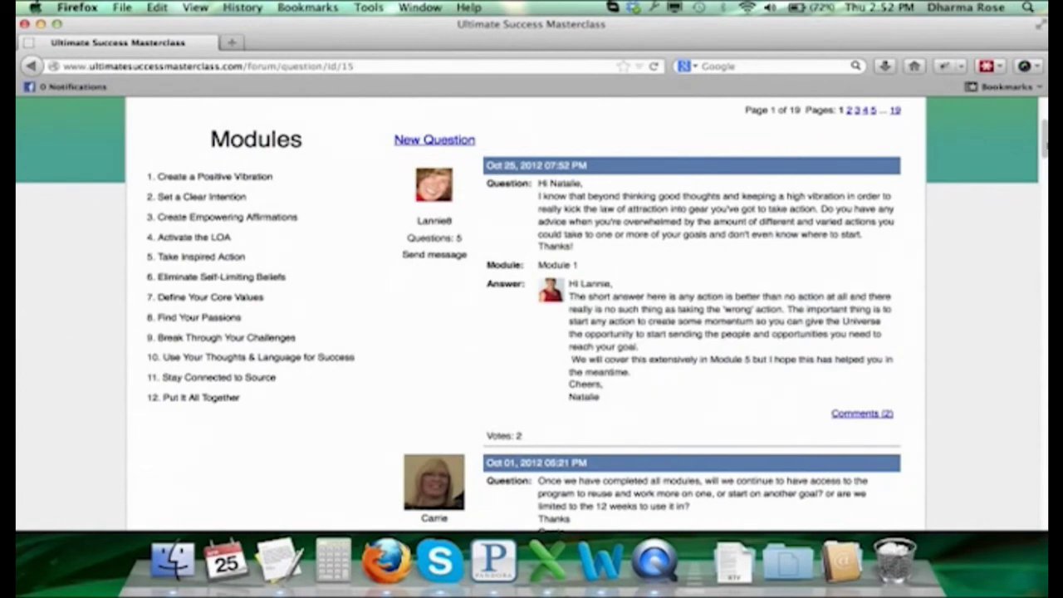
# Step: Open the members directory and browse the listed members' countries, life goals and course intentions
pyautogui.scroll(5, 531, 316)
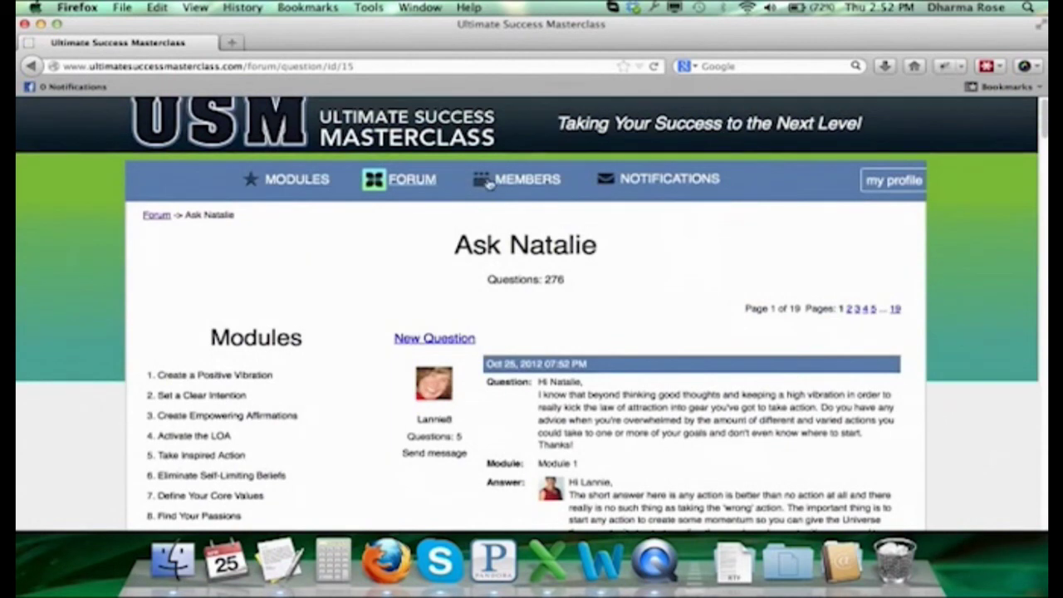
pyautogui.click(515, 179)
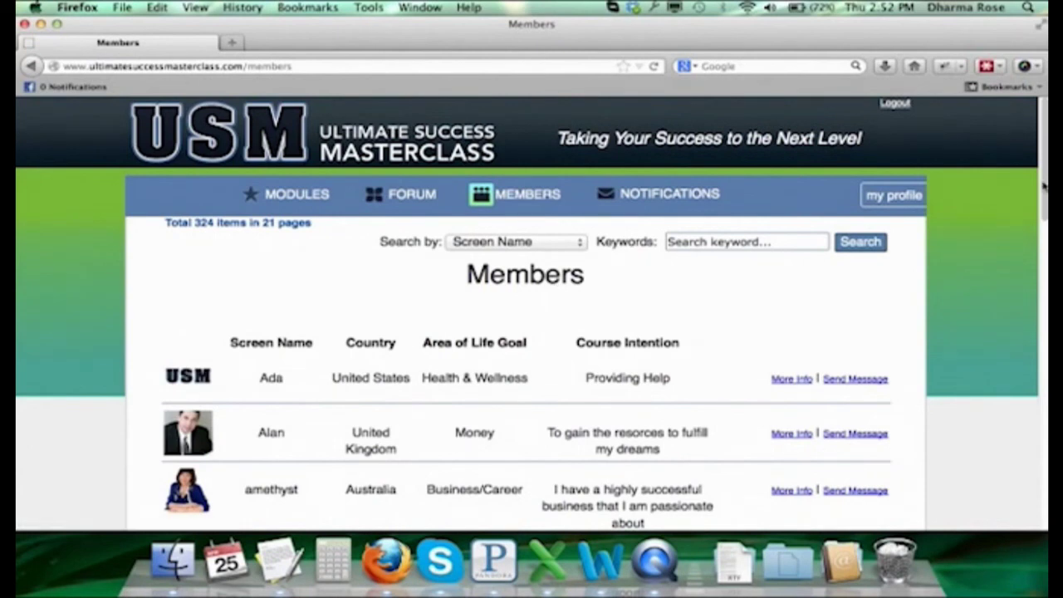
pyautogui.scroll(-3, 1043, 186)
pyautogui.scroll(-3, 531, 315)
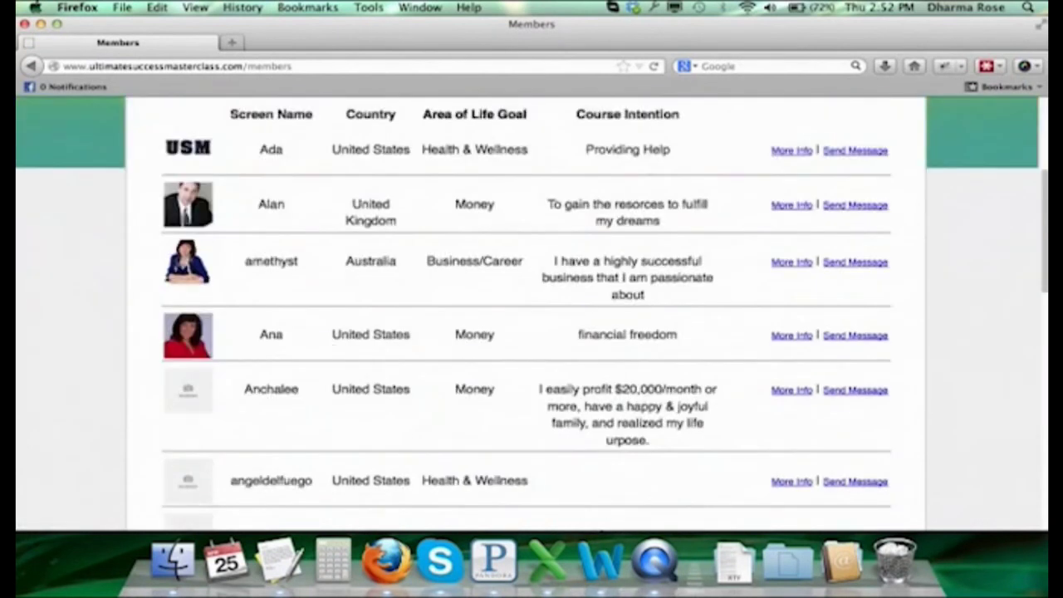
pyautogui.moveTo(1044, 249); pyautogui.dragTo(1029, 222)
pyautogui.scroll(-2, 685, 192)
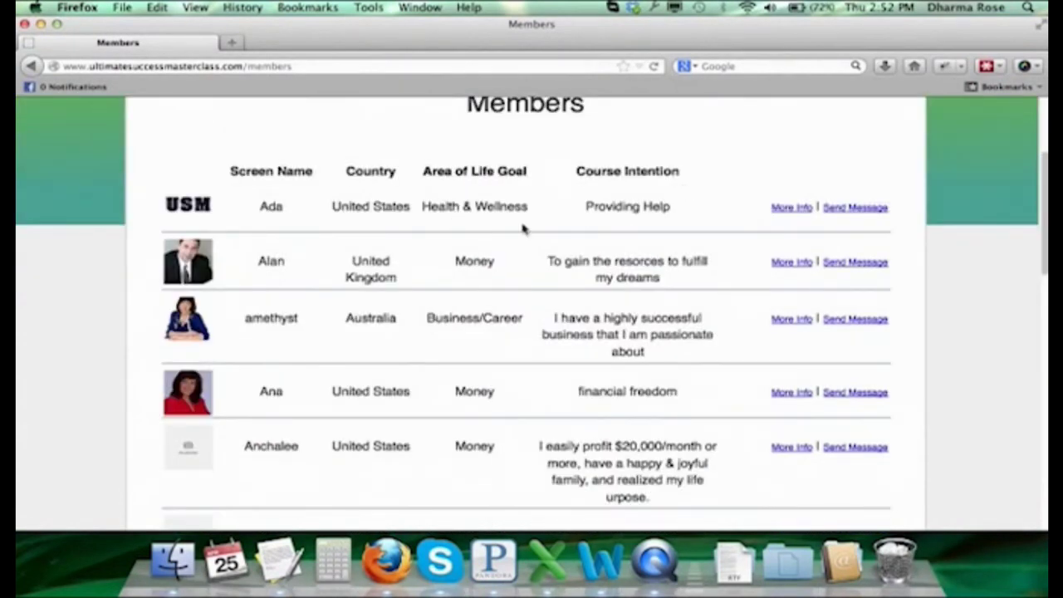
# Step: Bring up the private message form for the first listed member and close it without sending
pyautogui.click(844, 208)
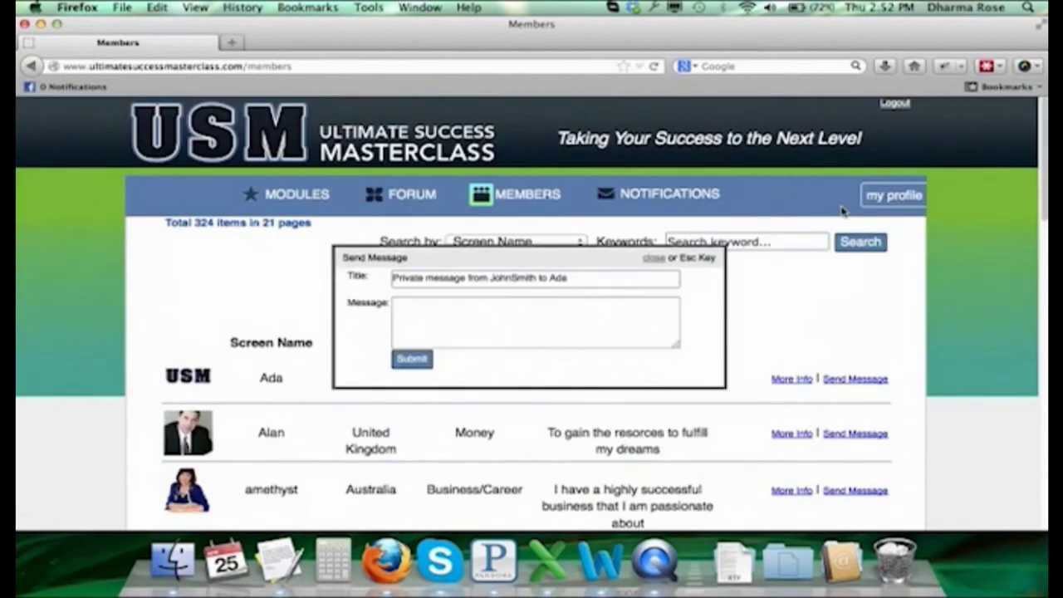
pyautogui.click(657, 260)
pyautogui.scroll(-1, 657, 261)
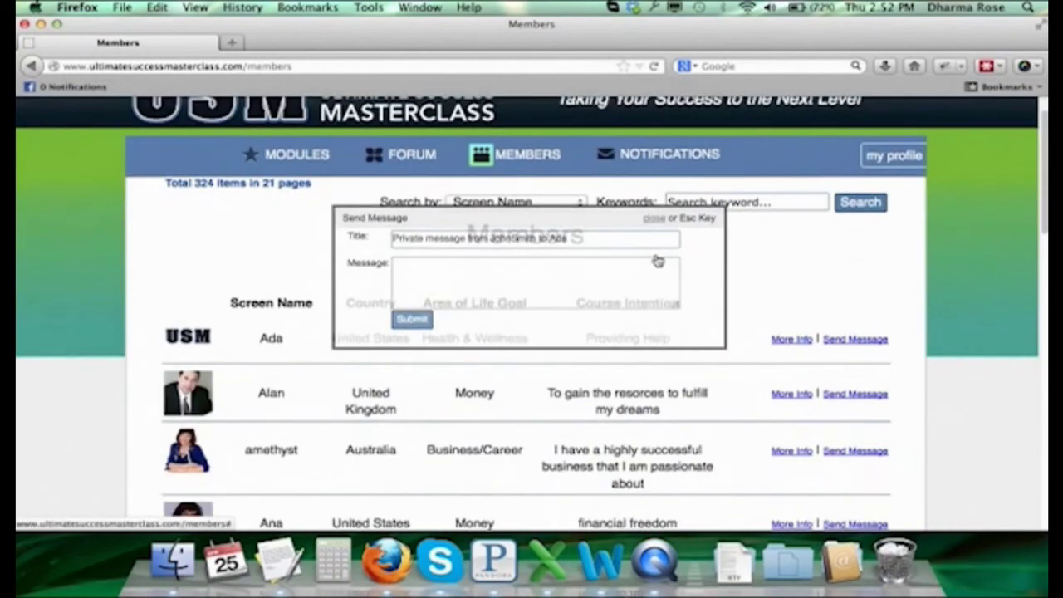
pyautogui.scroll(-3, 657, 261)
# Step: Open the notifications page and look over the private message and forum alert categories
pyautogui.moveTo(1039, 238); pyautogui.dragTo(1042, 203)
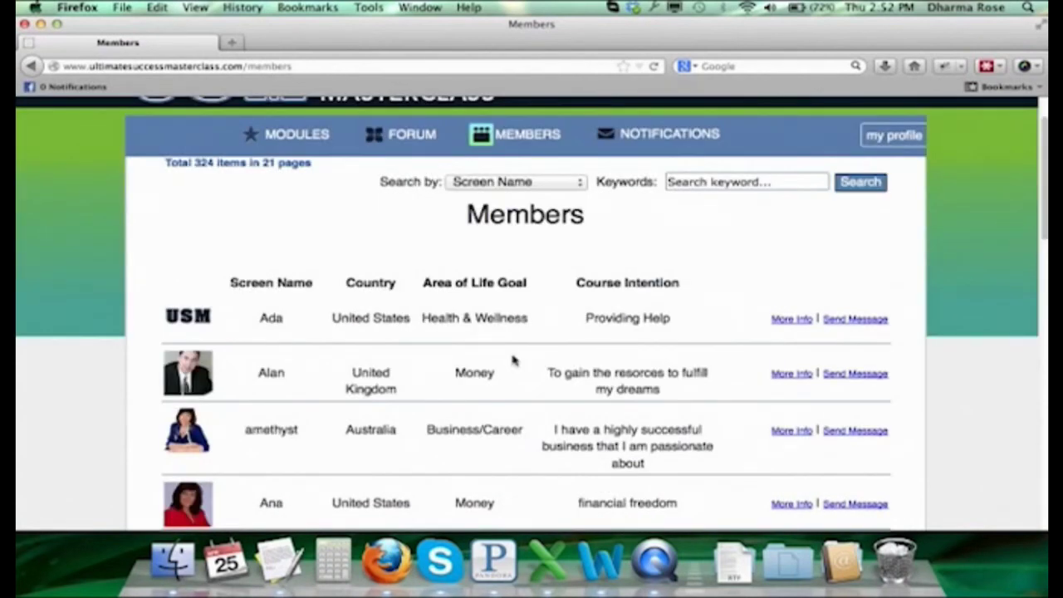
pyautogui.click(661, 137)
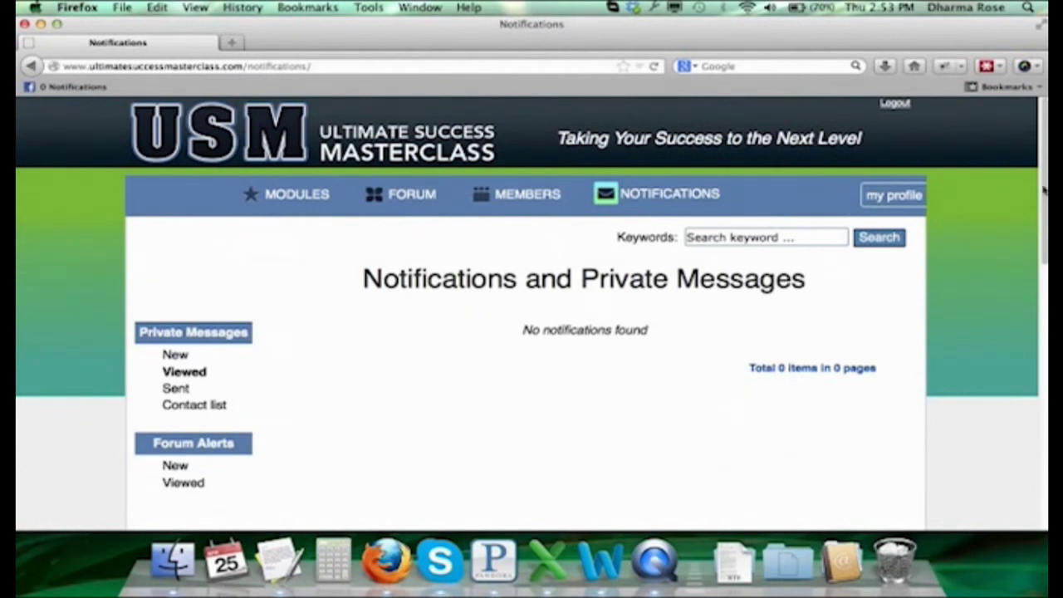
pyautogui.moveTo(1044, 191)
pyautogui.mouseDown()
pyautogui.moveTo(1042, 233)
pyautogui.moveTo(1035, 203)
pyautogui.mouseUp()
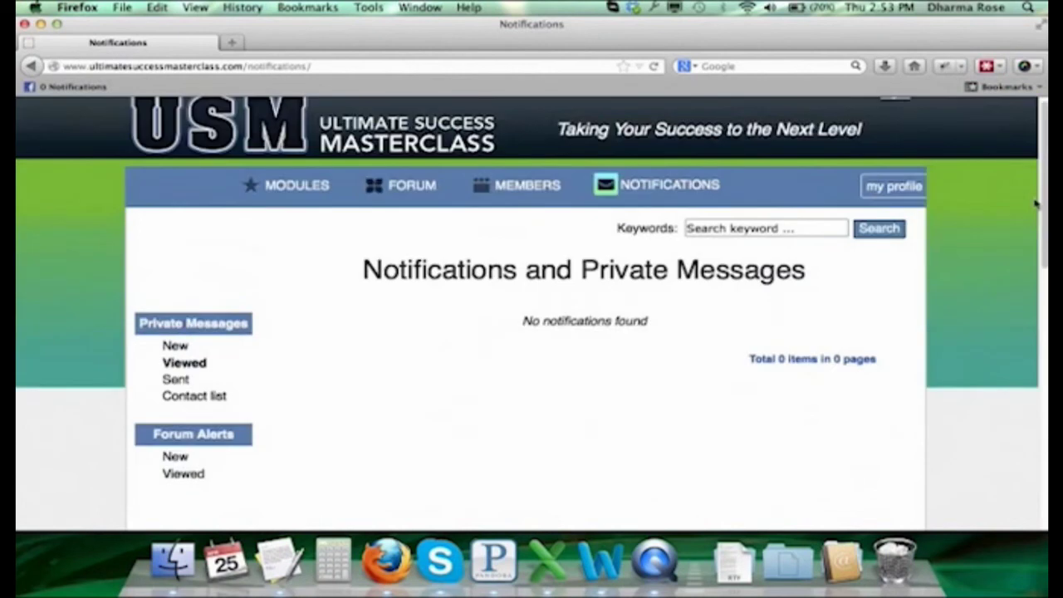